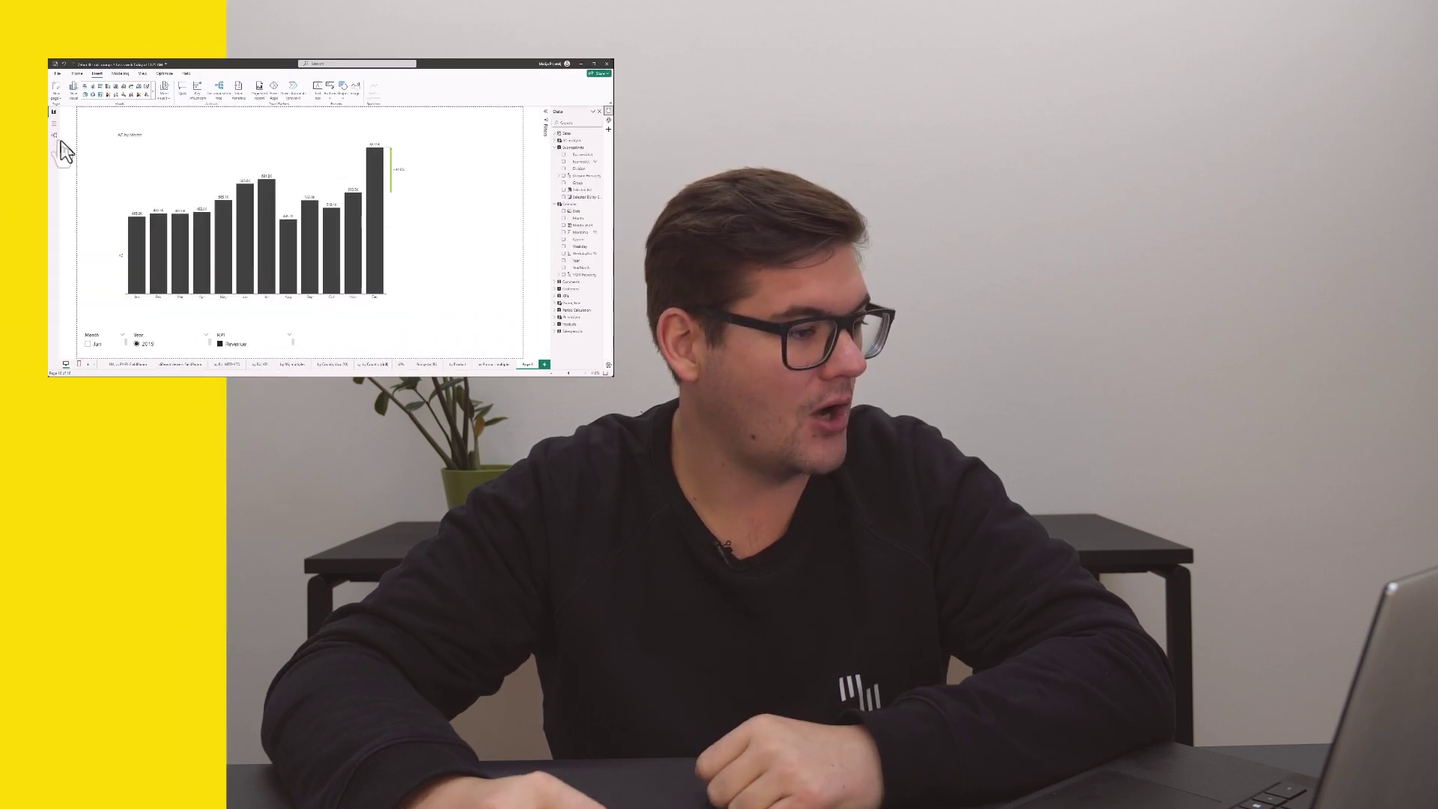
Switch to Model view and show the Data pane's Model tab listing calculation groups, measures and tables
left_click(54, 136)
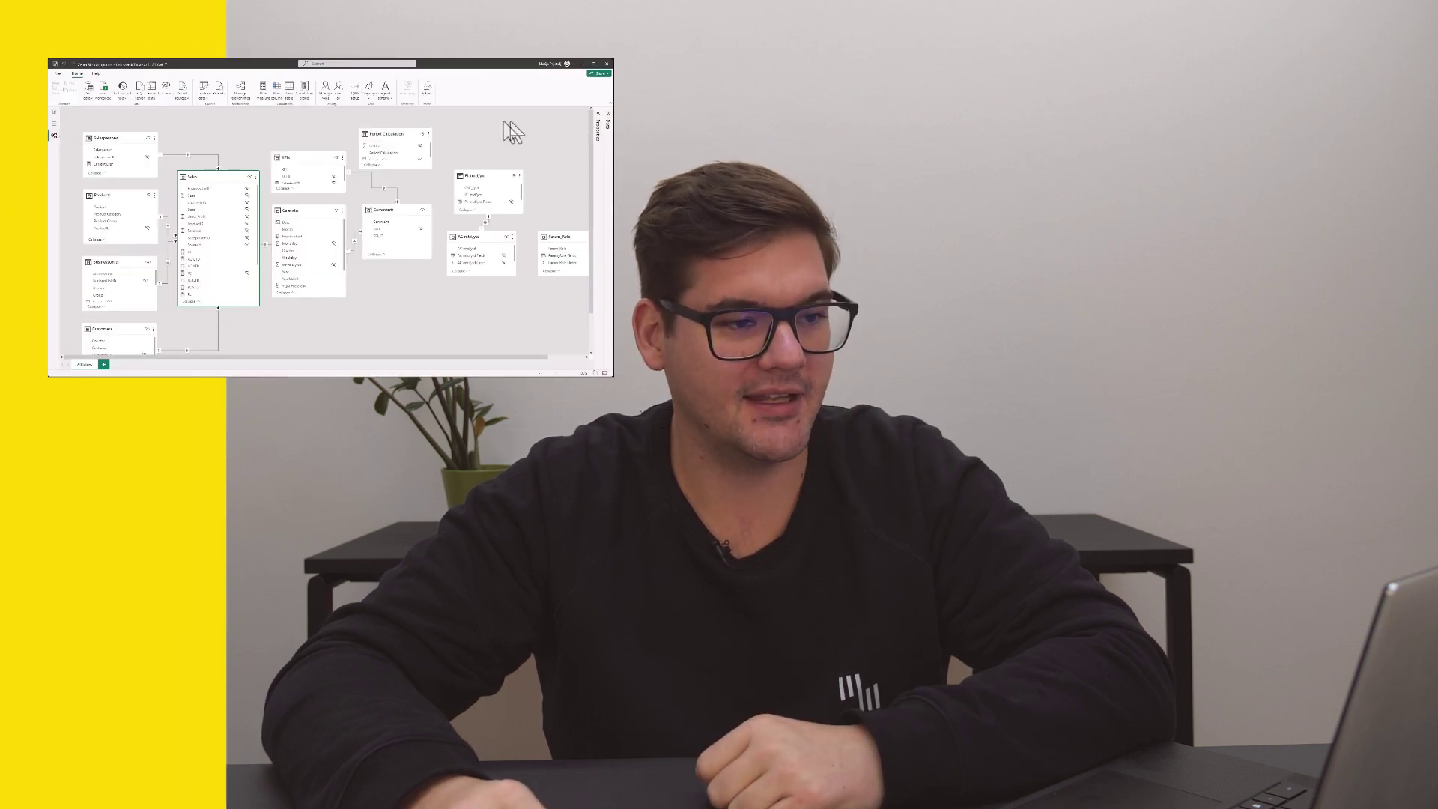
left_click(608, 122)
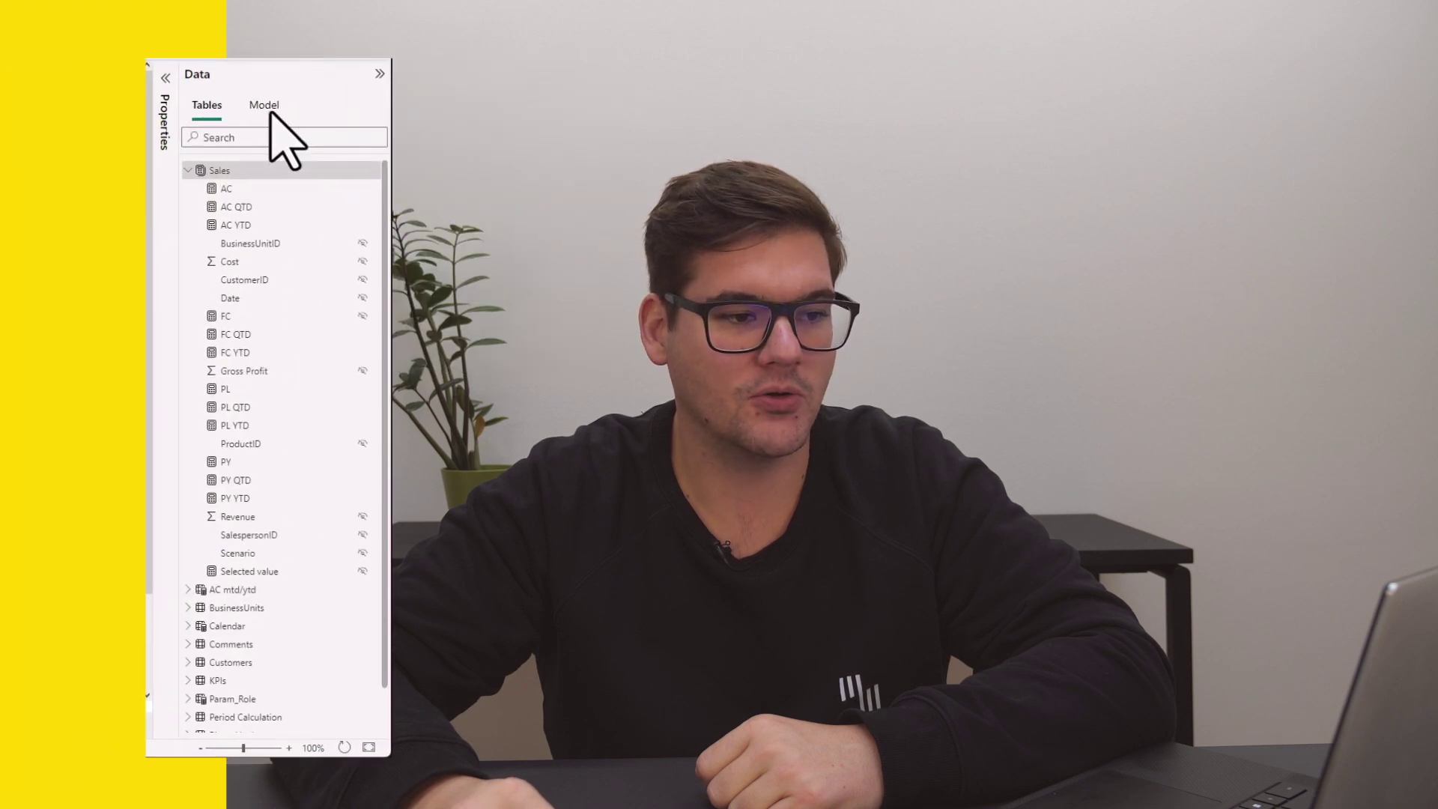
left_click(264, 106)
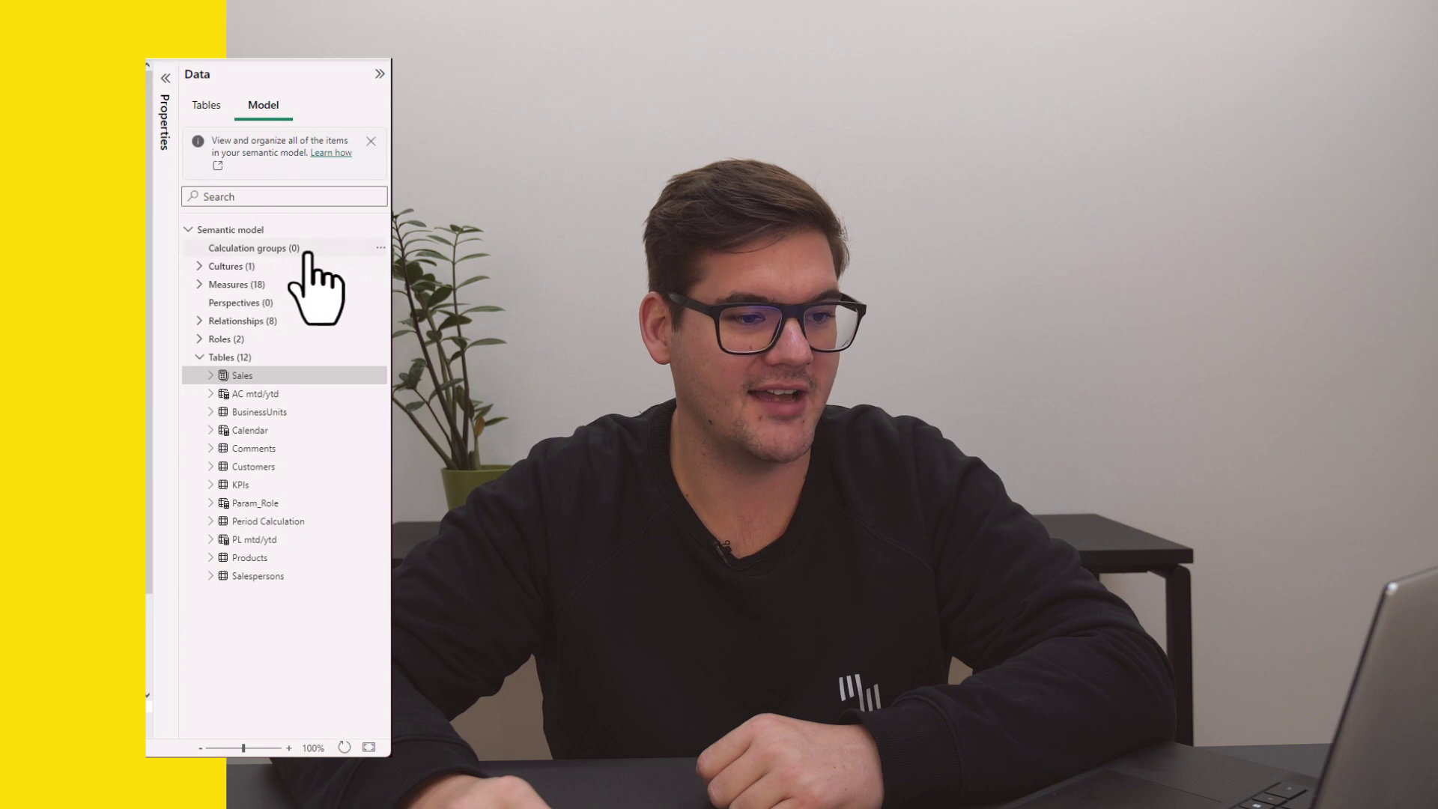
Start a new calculation group named Time Intel from the Calculation groups options
left_click(380, 250)
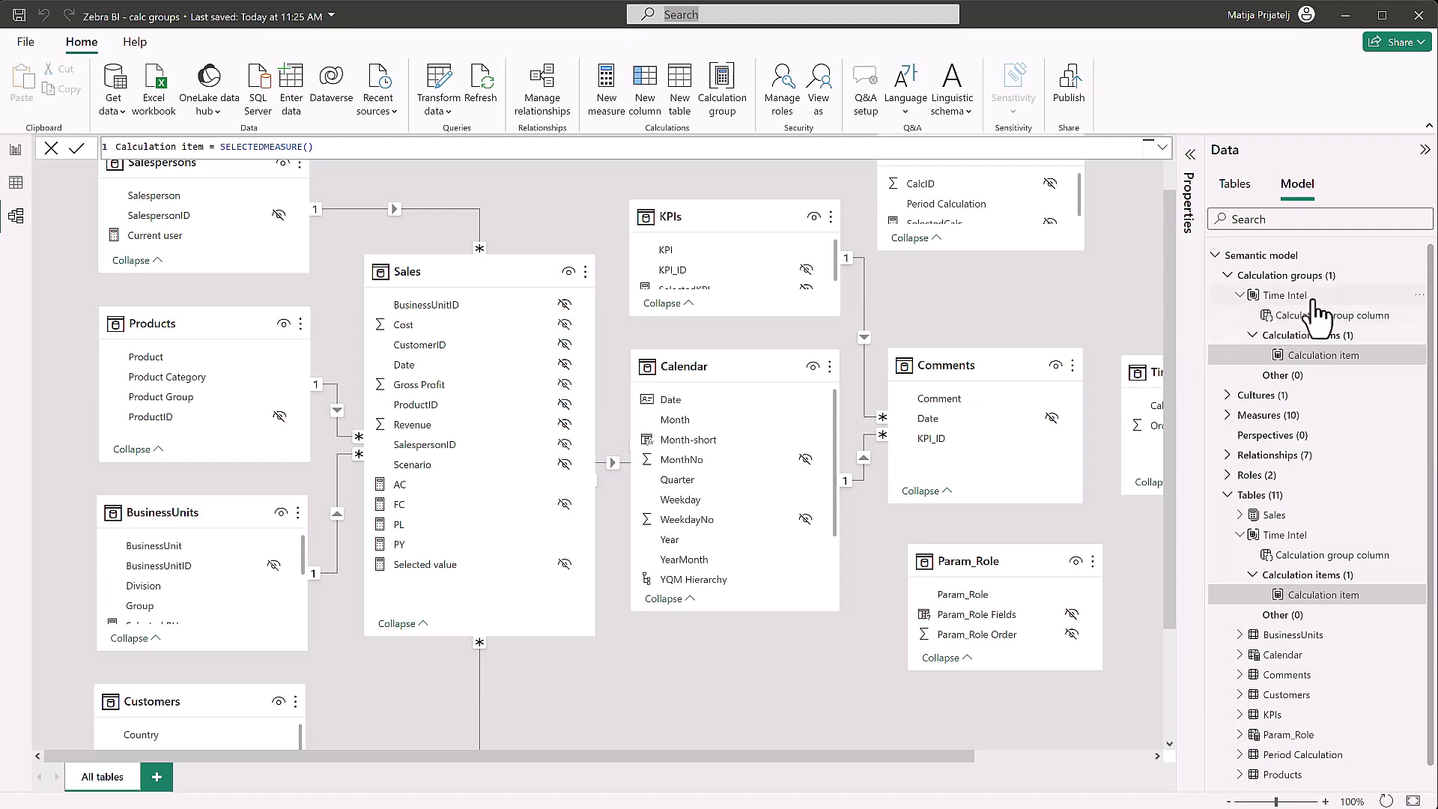
Rename the default calculation item to MTD, keeping SELECTEDMEASURE() as its expression
mouse_move(1322, 298)
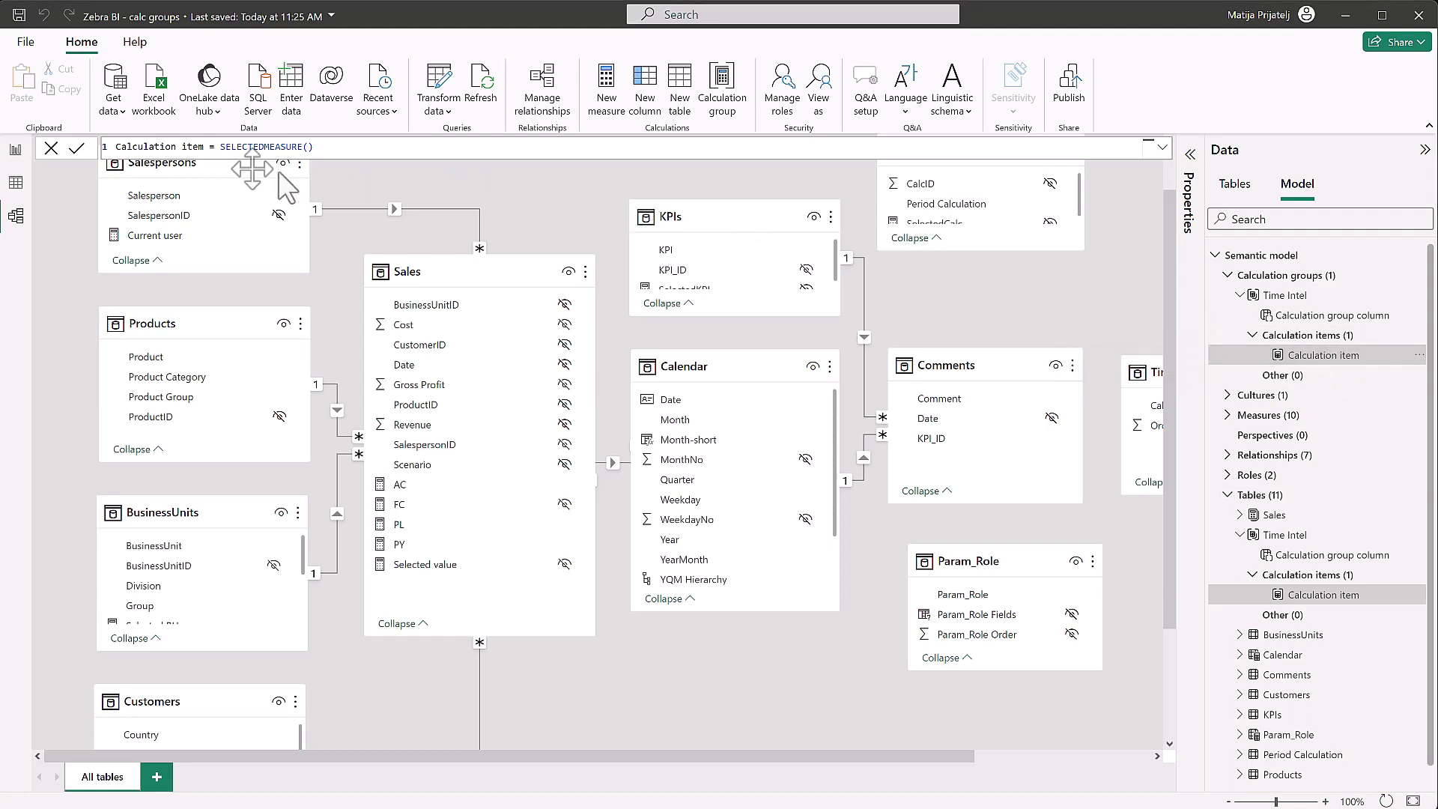
left_click_drag(203, 147, 106, 146)
type("MTD")
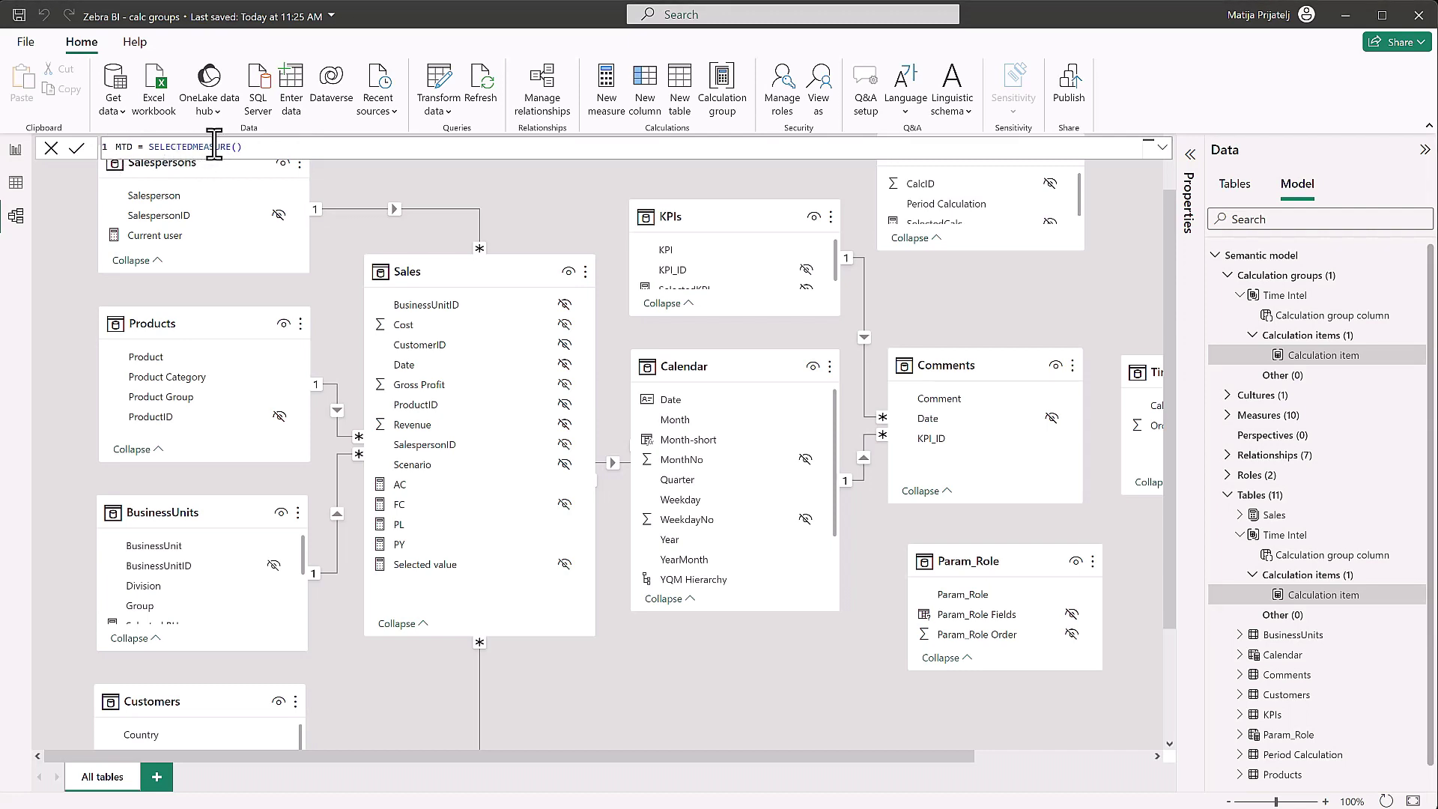
key("Return")
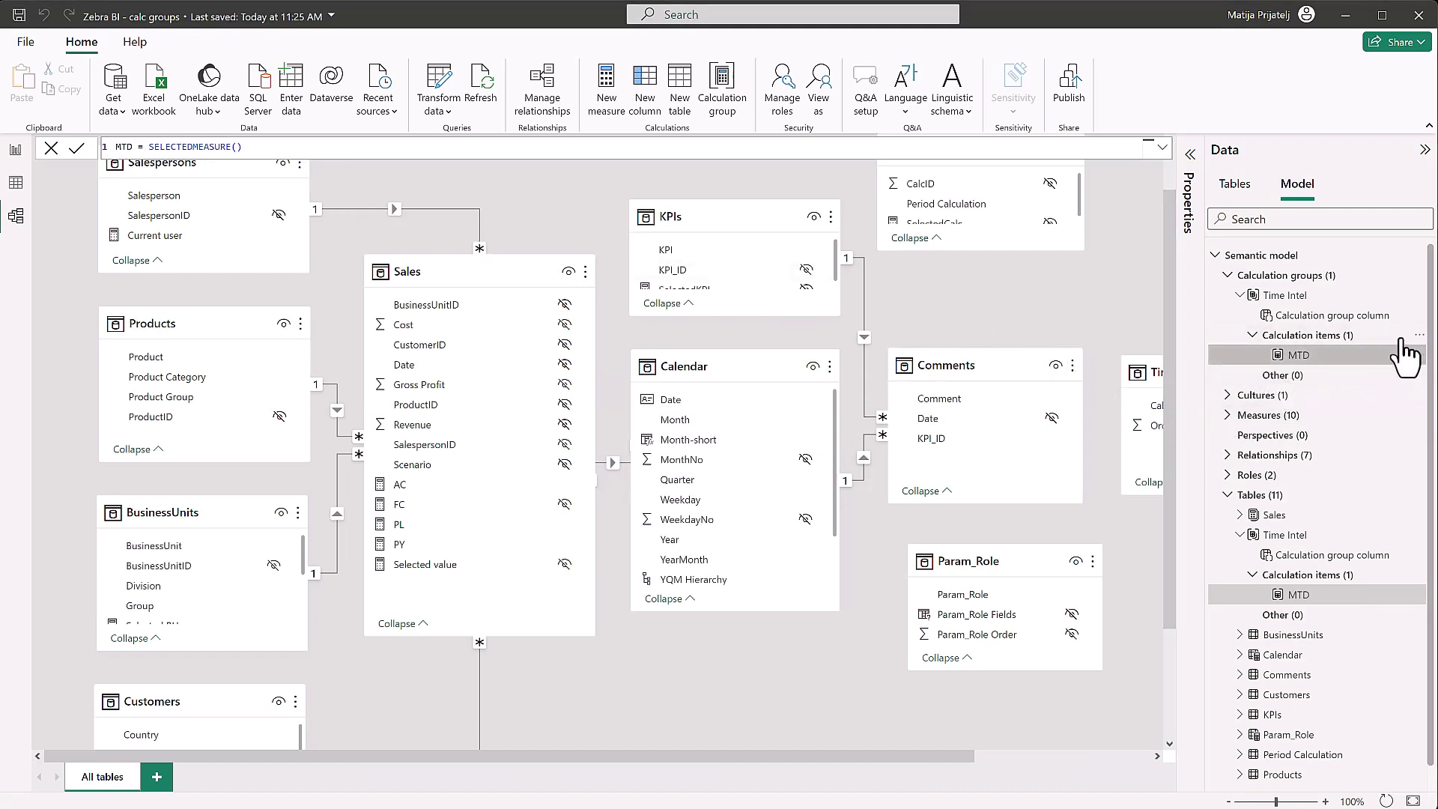
Add a second calculation item to Time Intel and clear its default name
left_click(1419, 337)
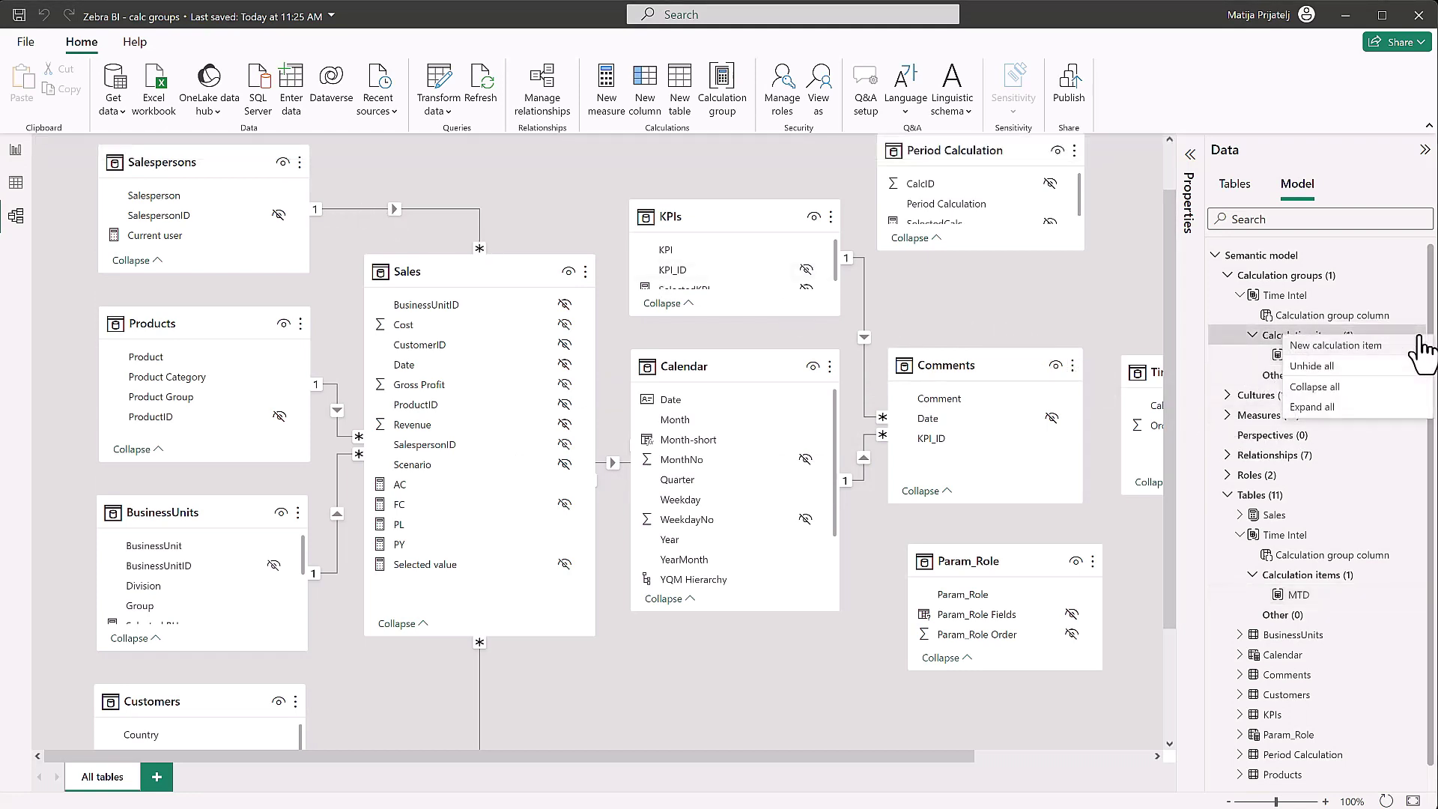
key("Escape")
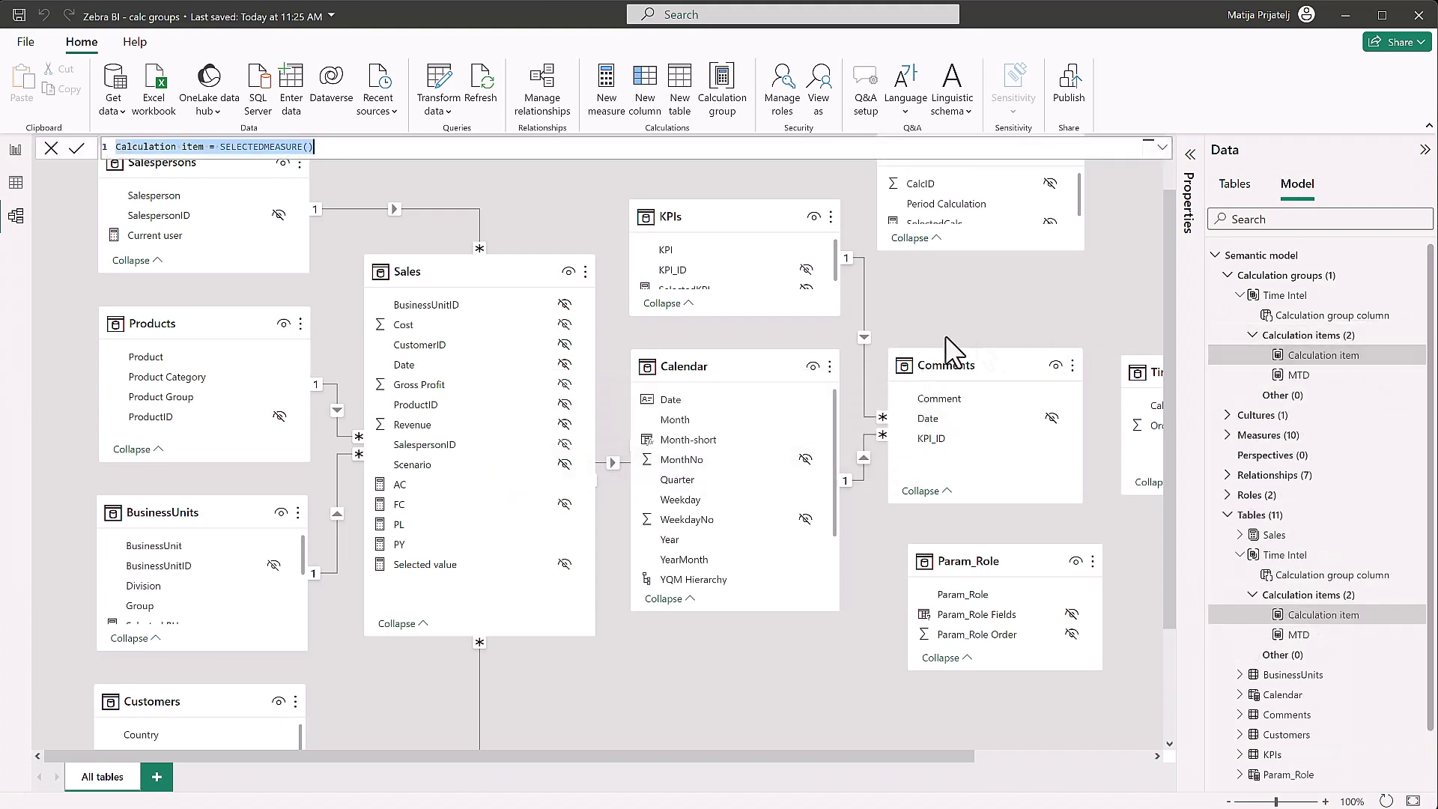
left_click(201, 148)
left_click_drag(203, 147, 111, 148)
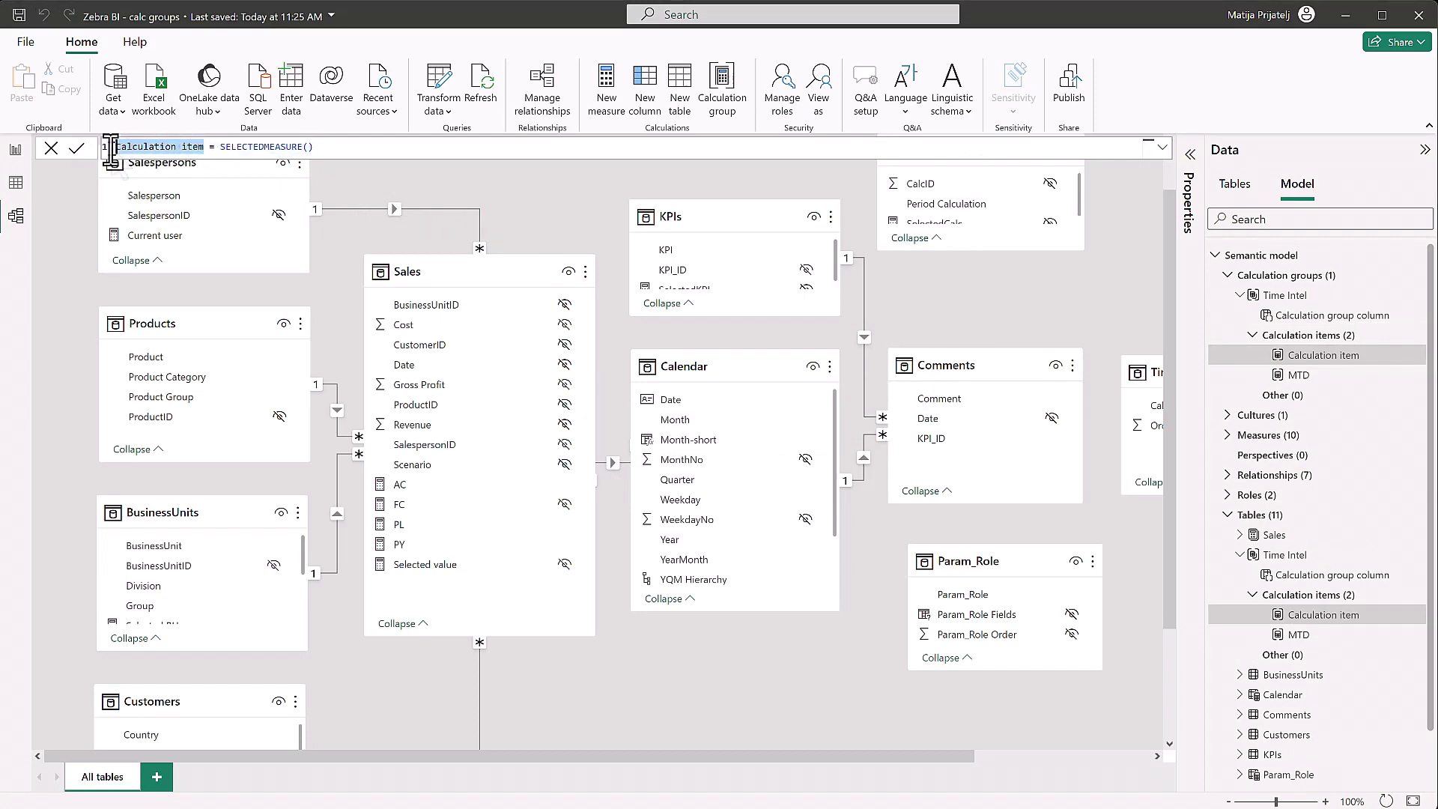
key("BackSpace")
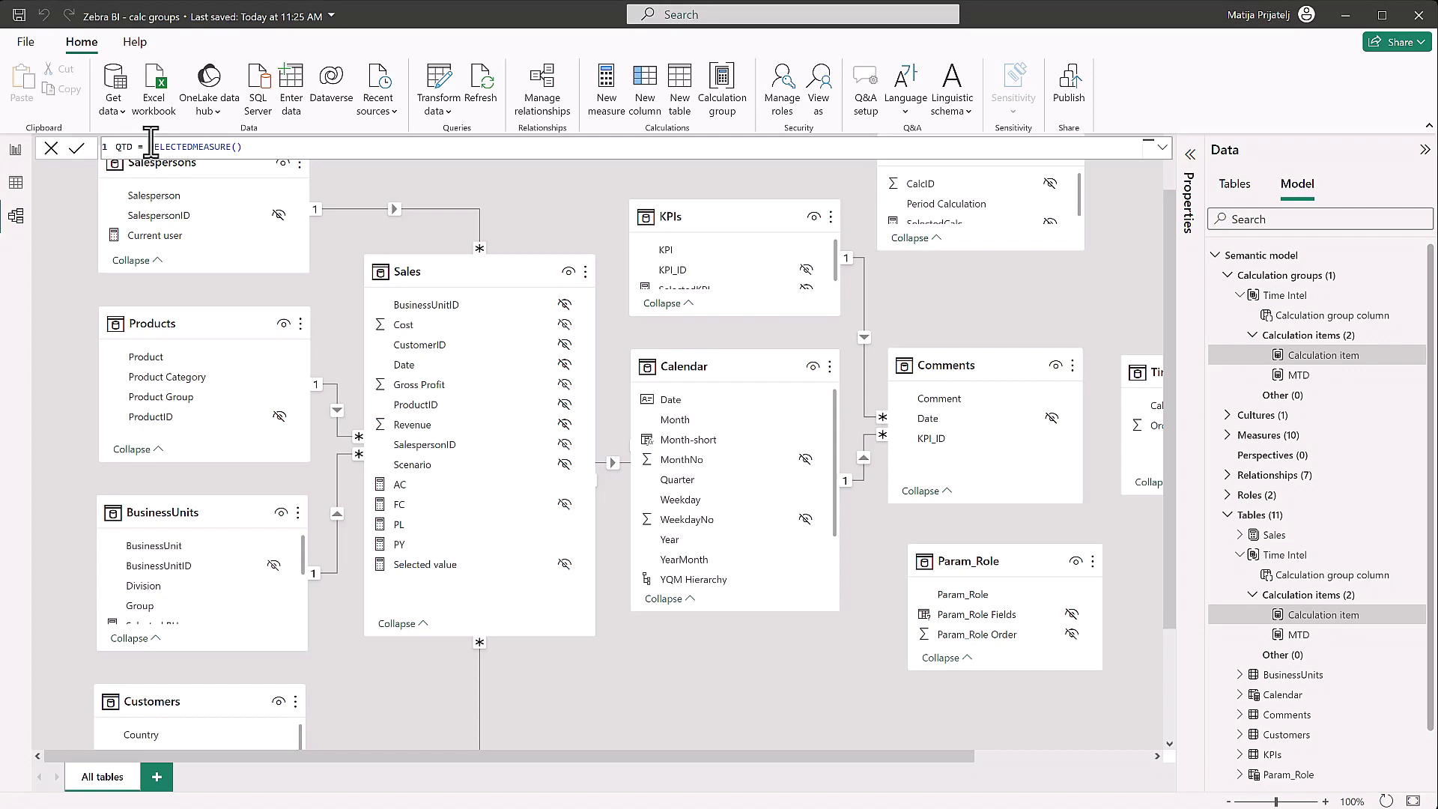
Wrap SELECTEDMEASURE() in CALCULATE and add a DATESQTD filter argument
left_click_drag(149, 148, 238, 148)
left_click(244, 147)
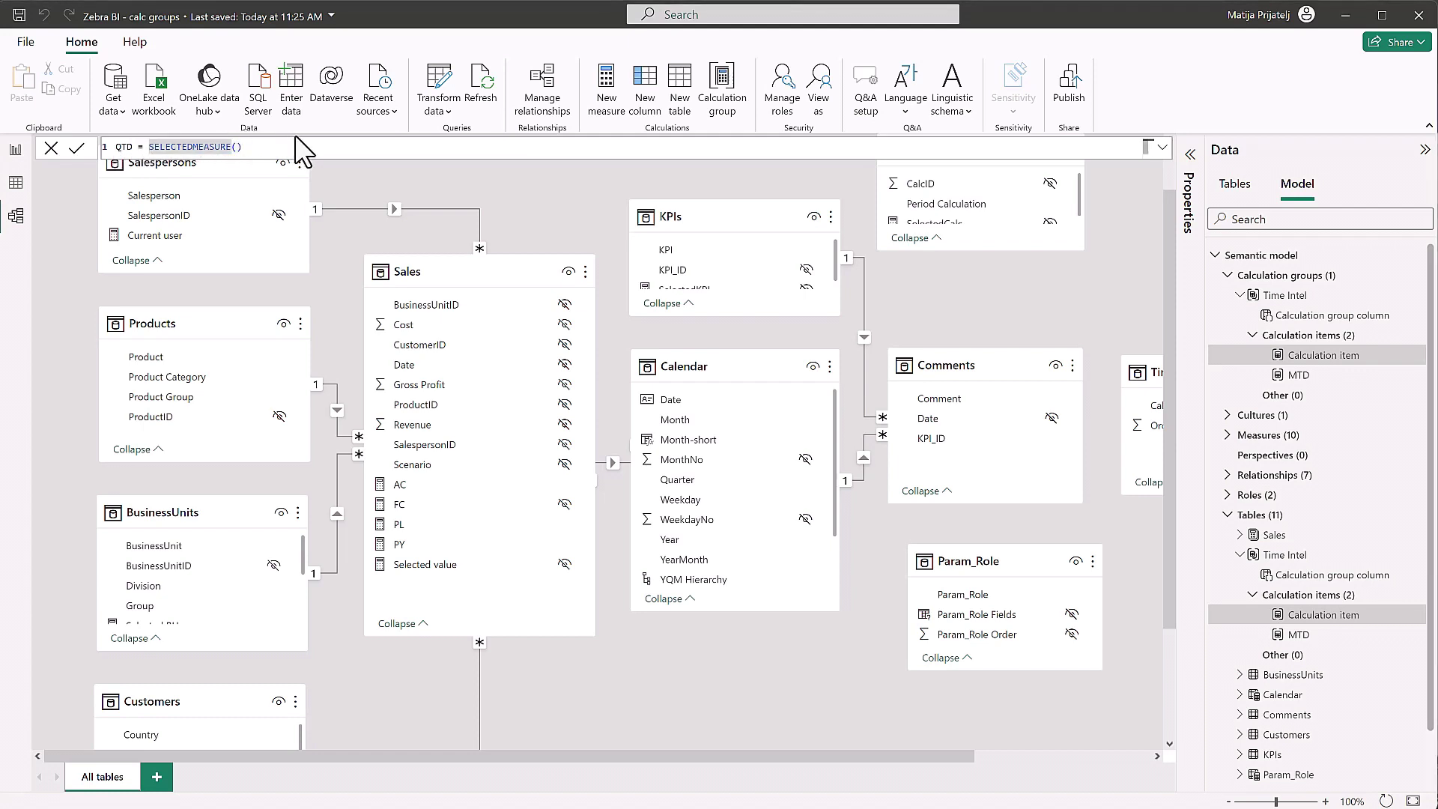
type("c")
key("Tab")
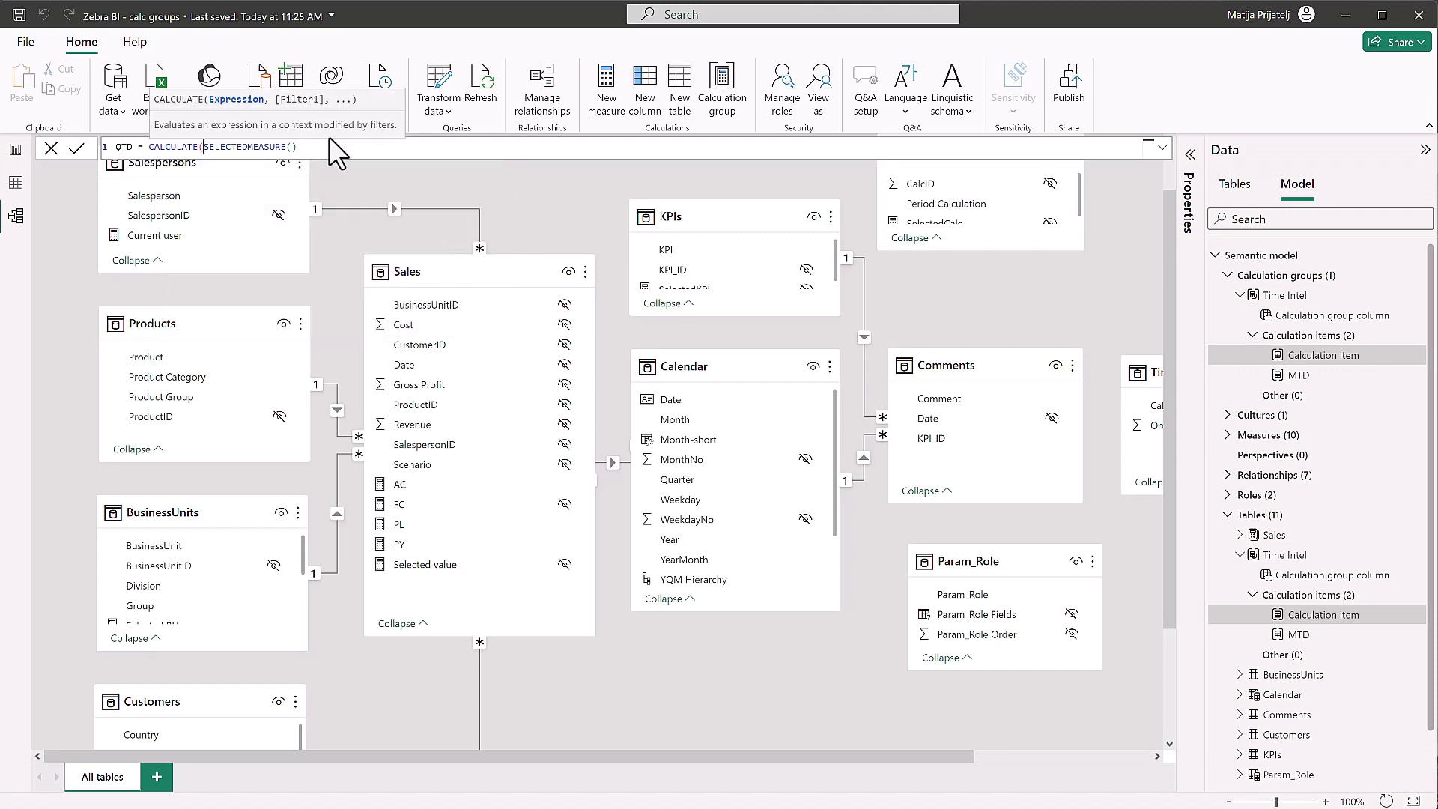
left_click(330, 147)
type(", dat")
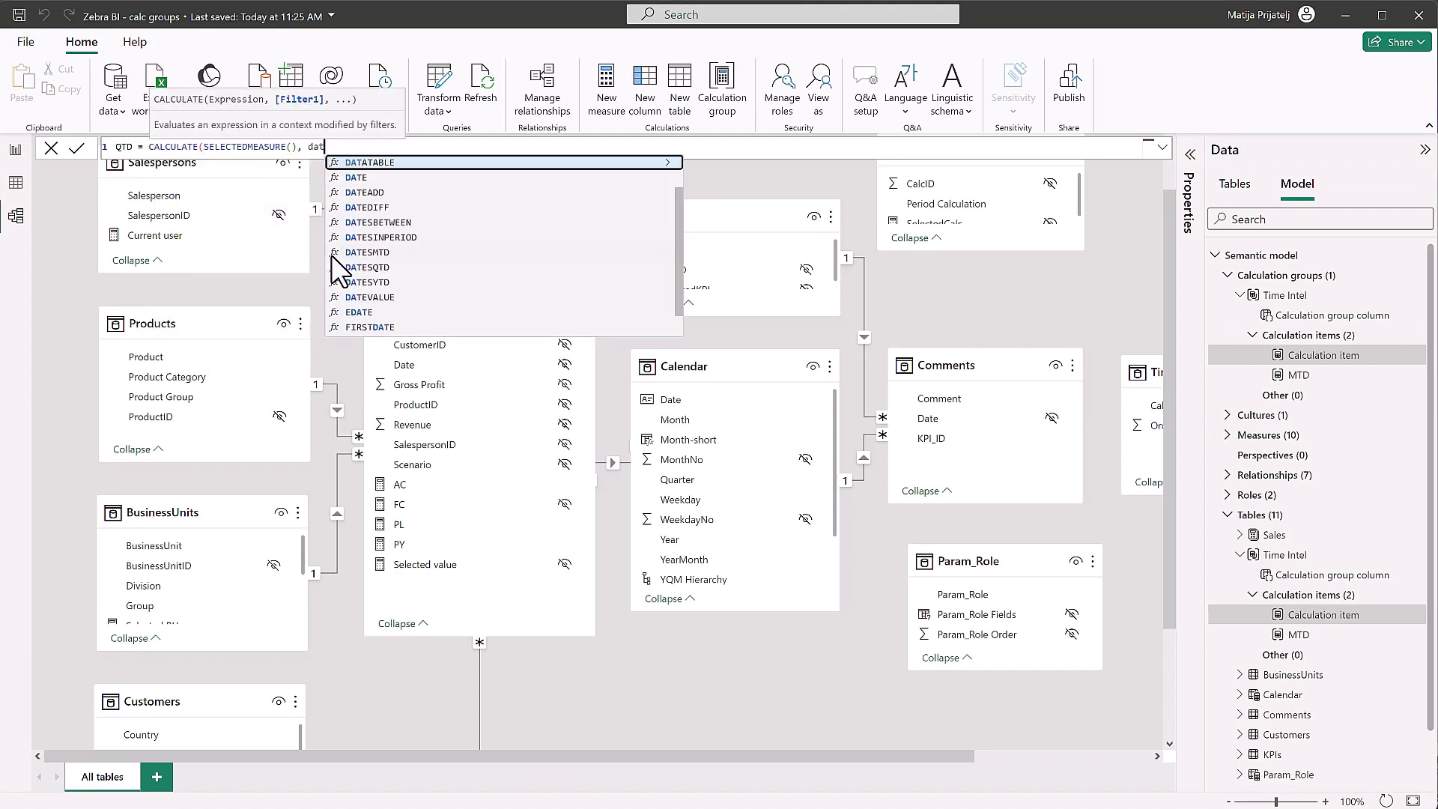
type("esqtd")
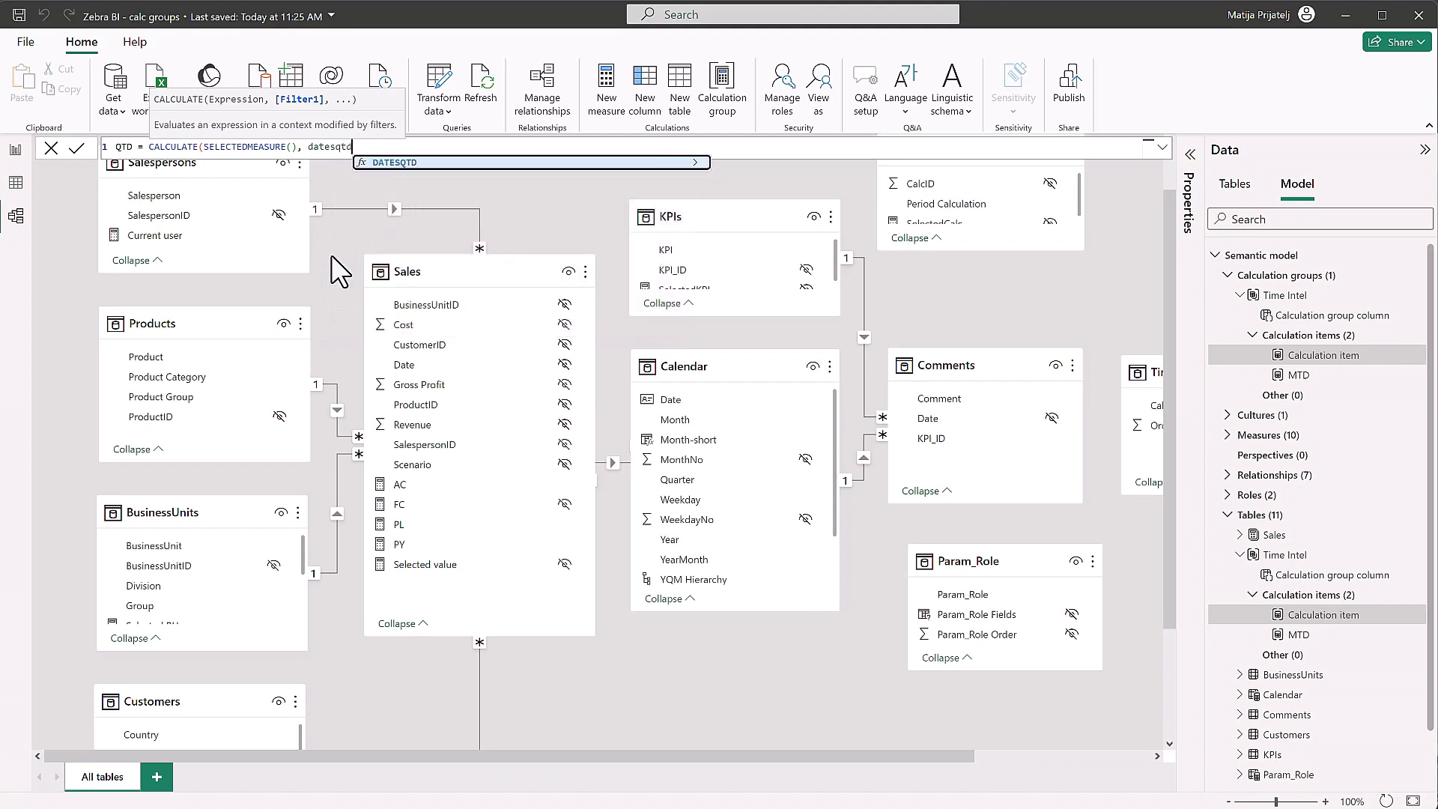
key("Tab")
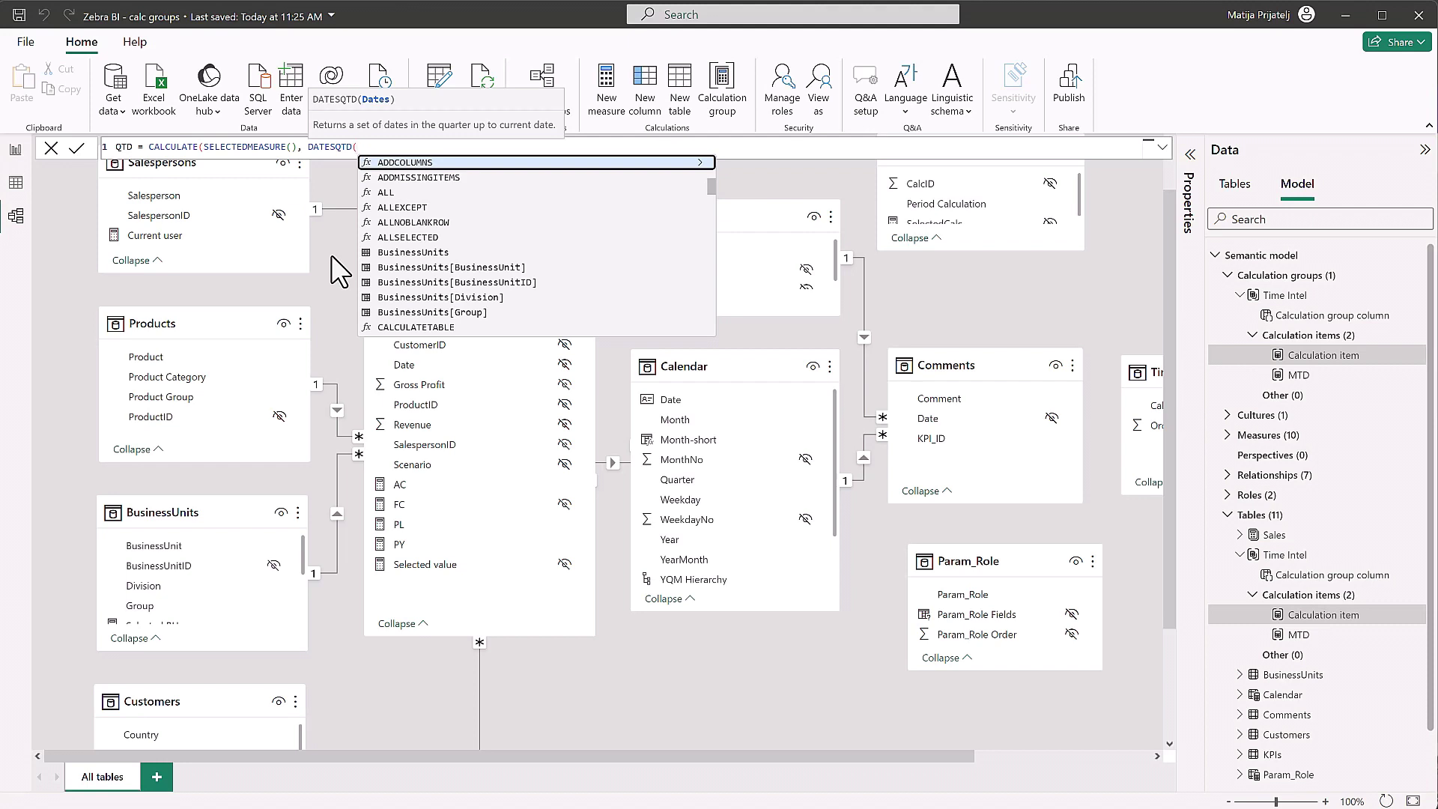
Pass 'Calendar'[Date] to DATESQTD, close the parentheses and commit the QTD item
type("ca")
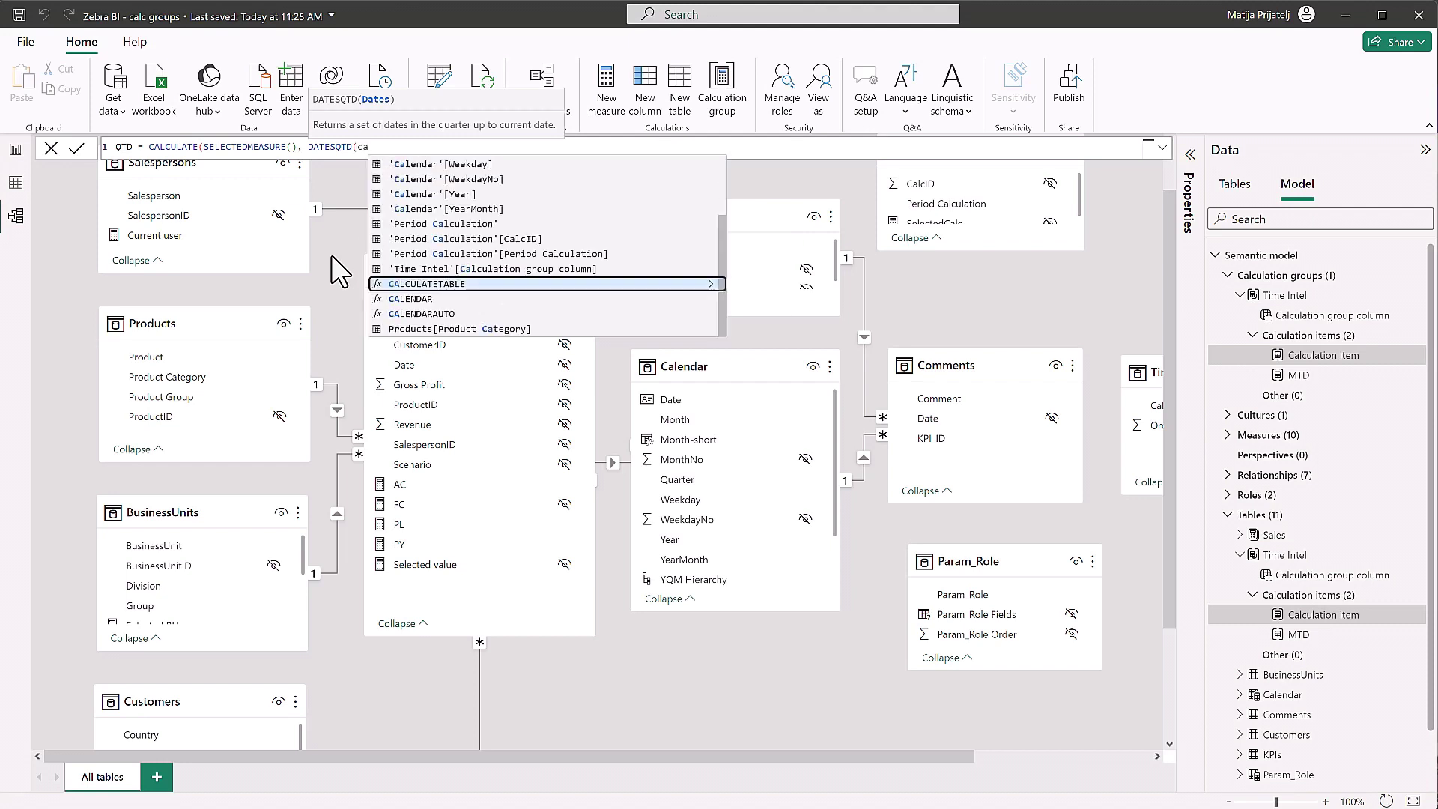
key("Up")
key("Up")
key("Up")
key("Up")
key("Up")
key("Up")
key("Up")
key("Up")
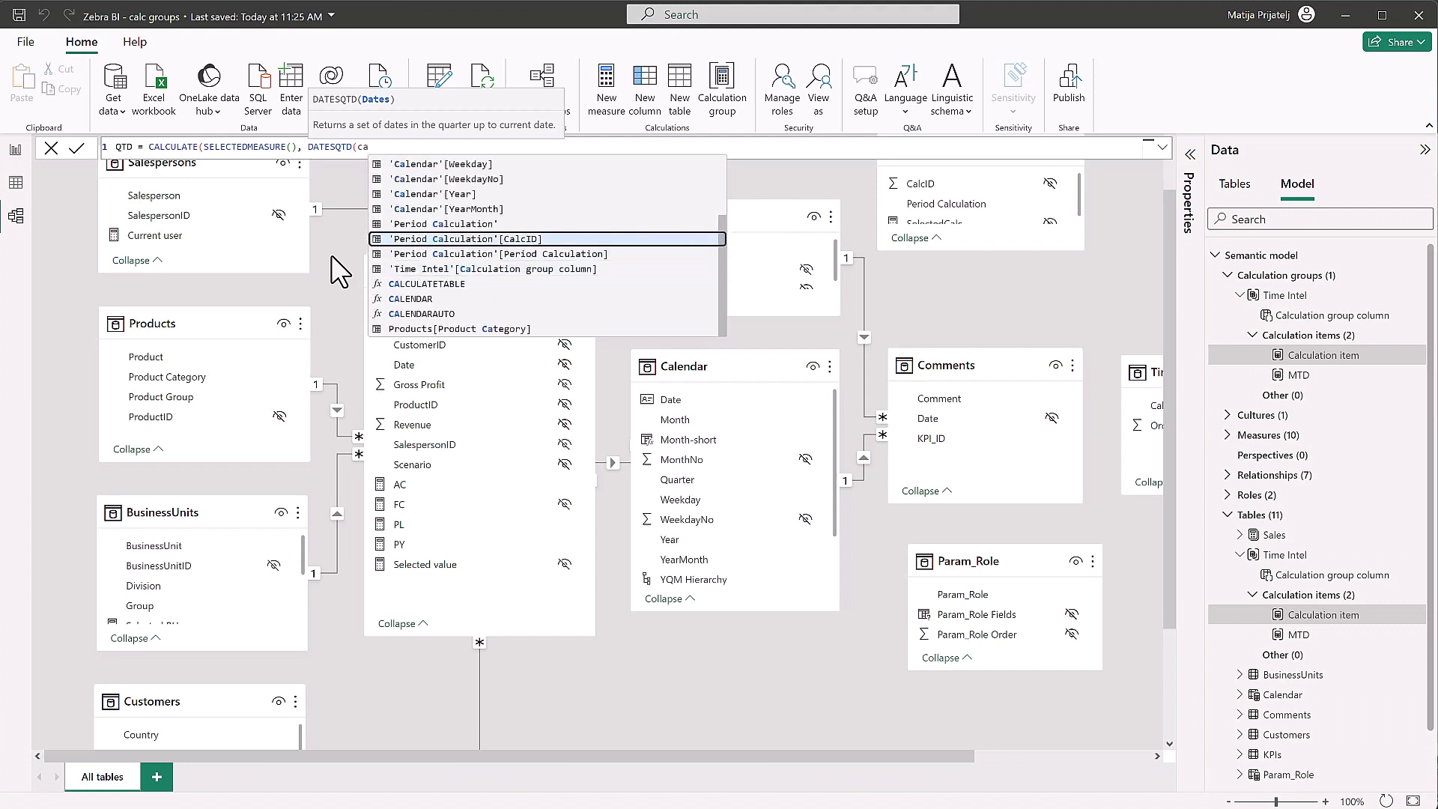
key("Up")
key("Up")
key("Up")
key("Up")
key("Up")
key("Up")
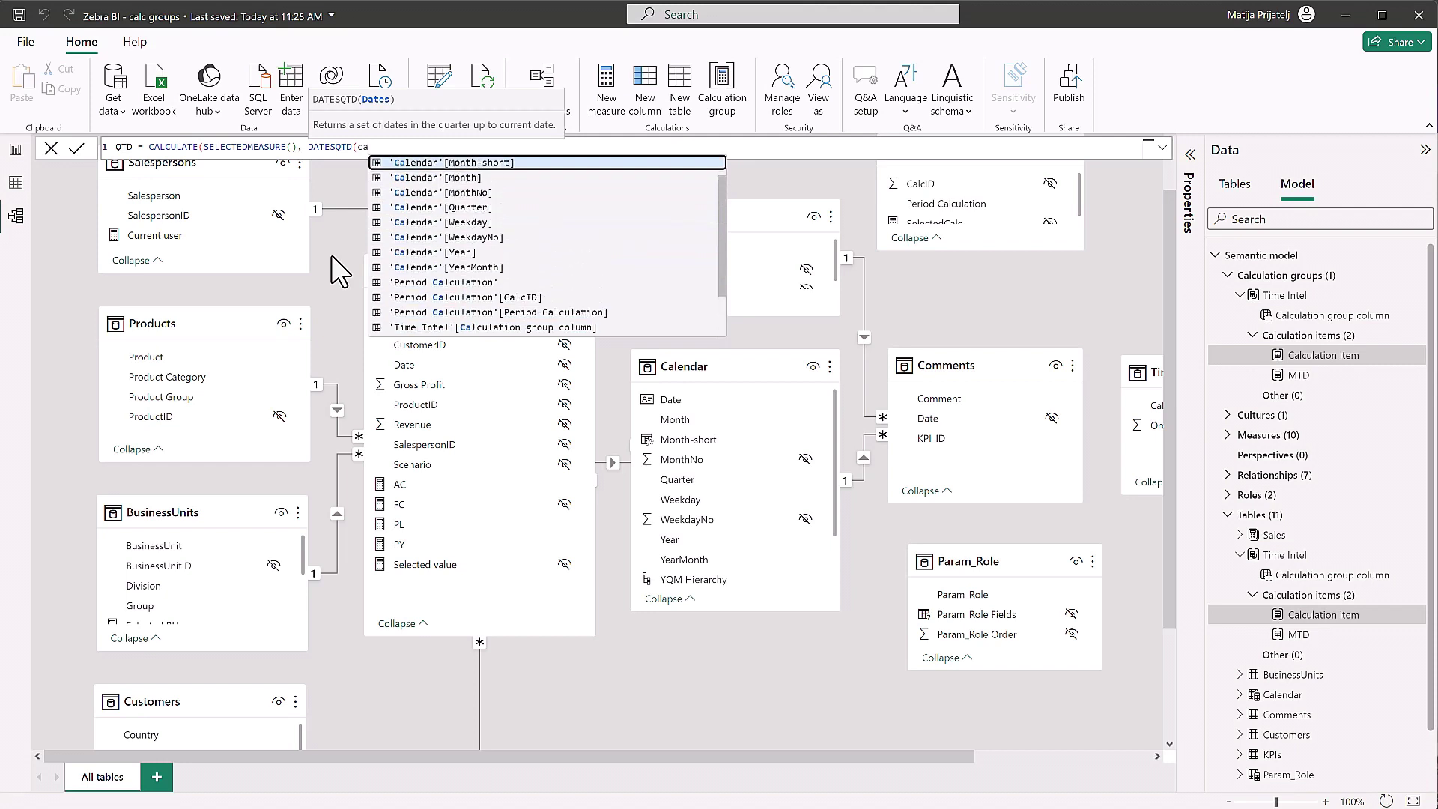
key("Down")
key("Tab")
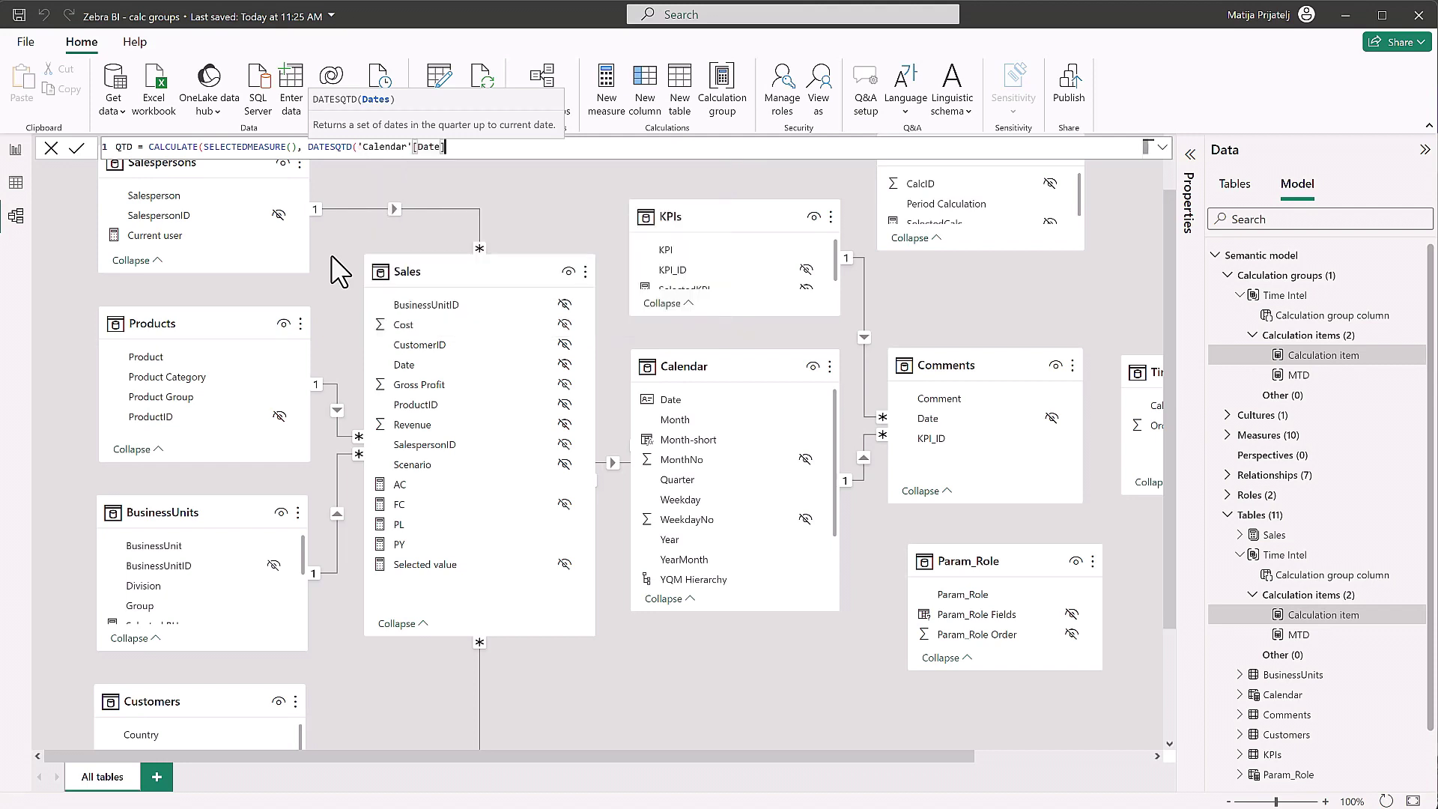
type(")")
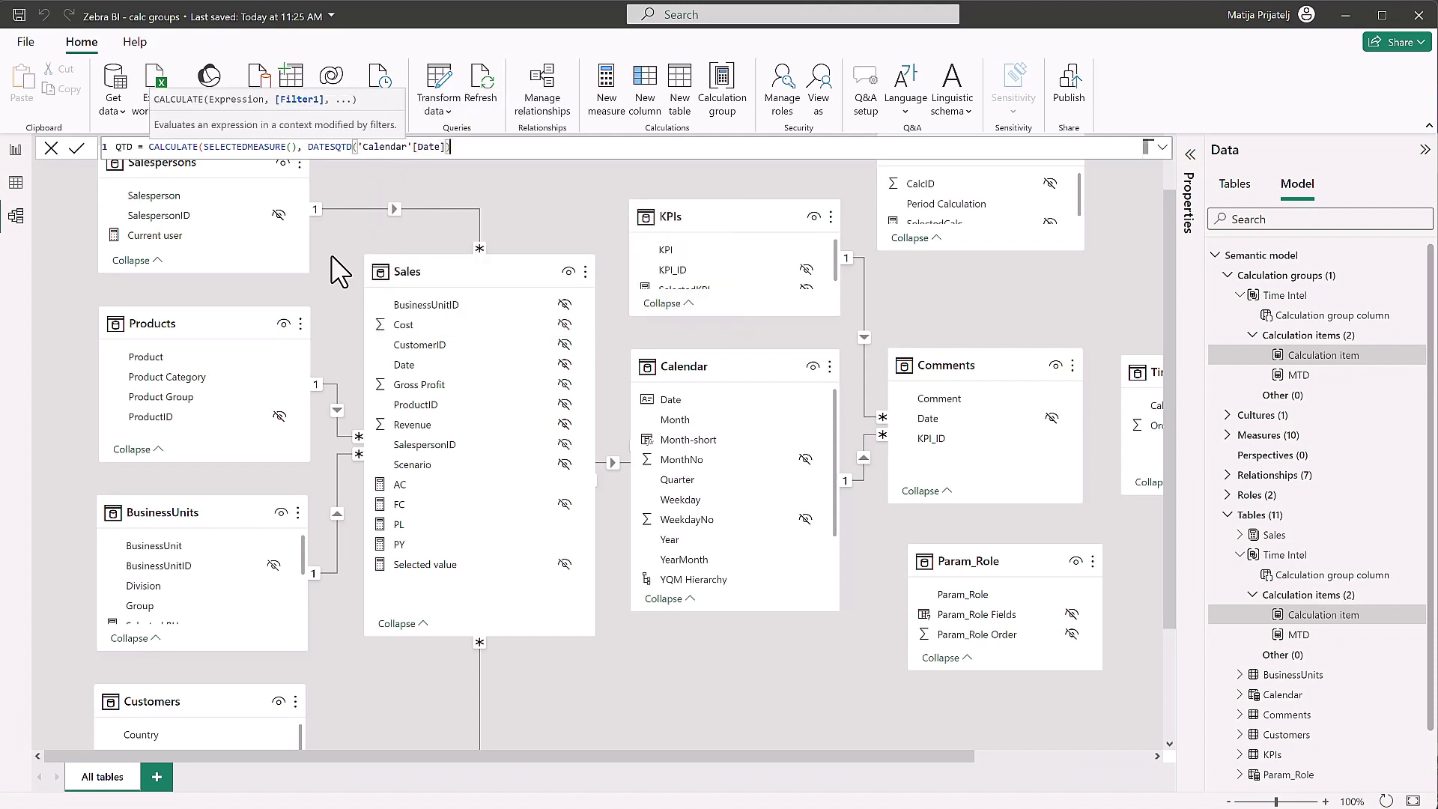
key("Escape")
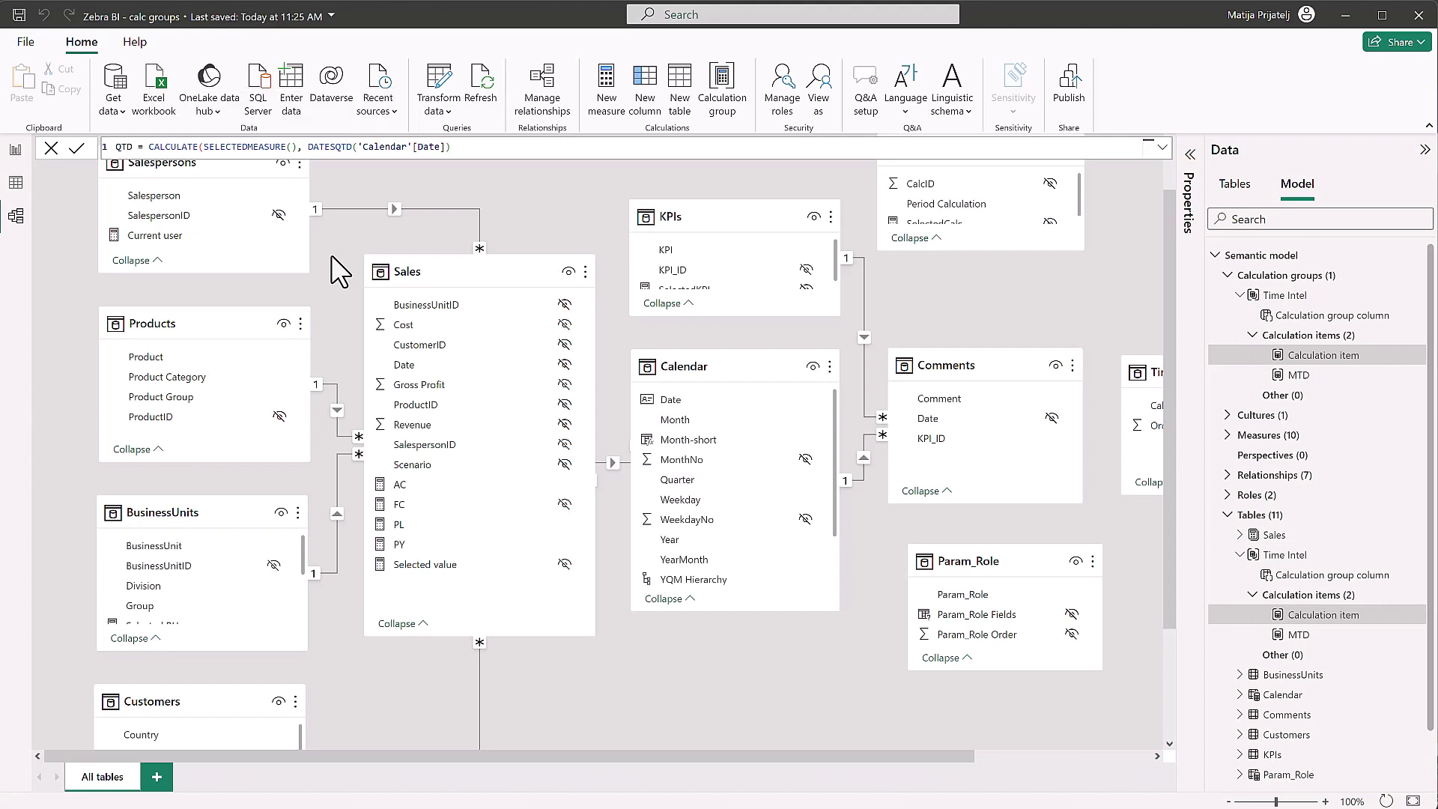
type(")")
key("Return")
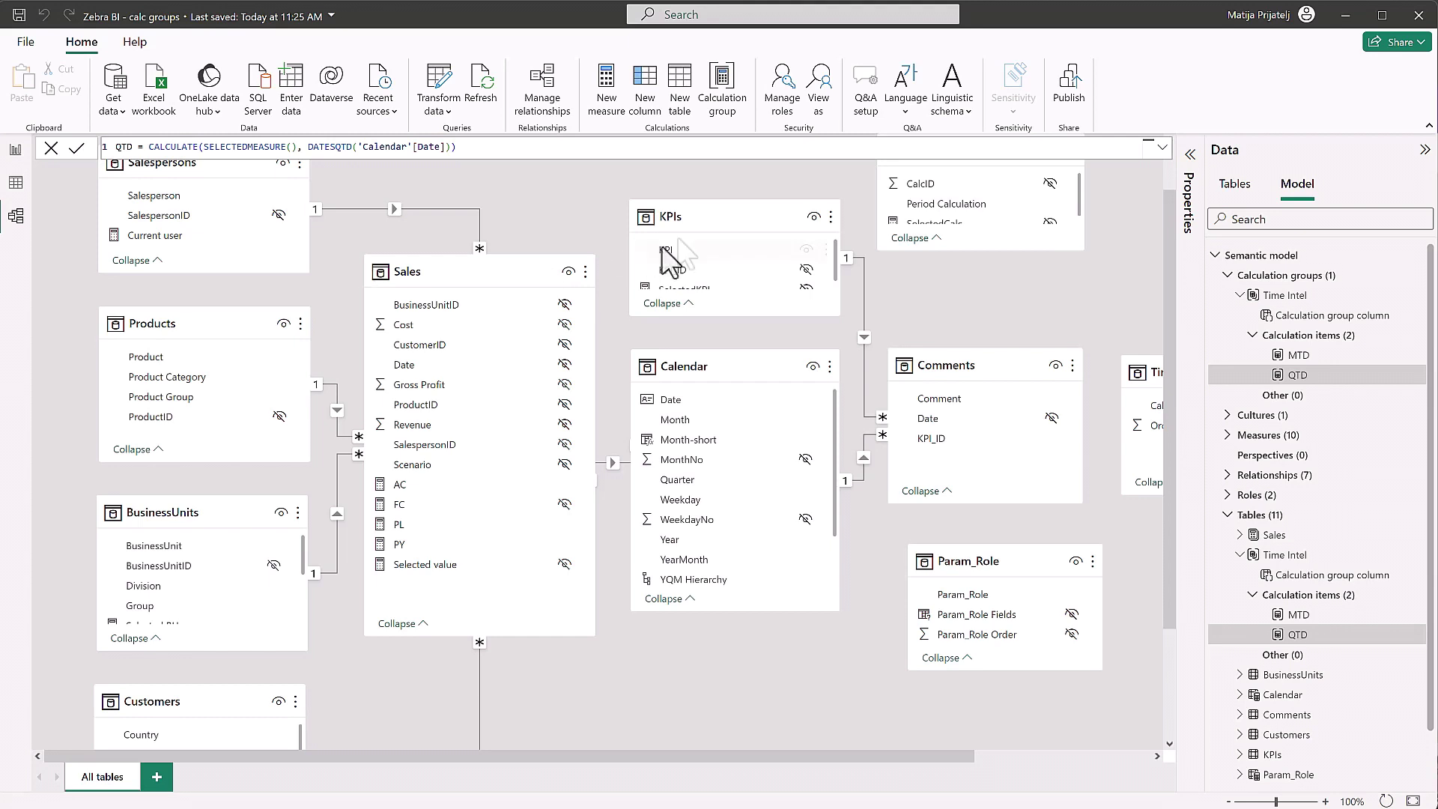
left_click(1306, 358)
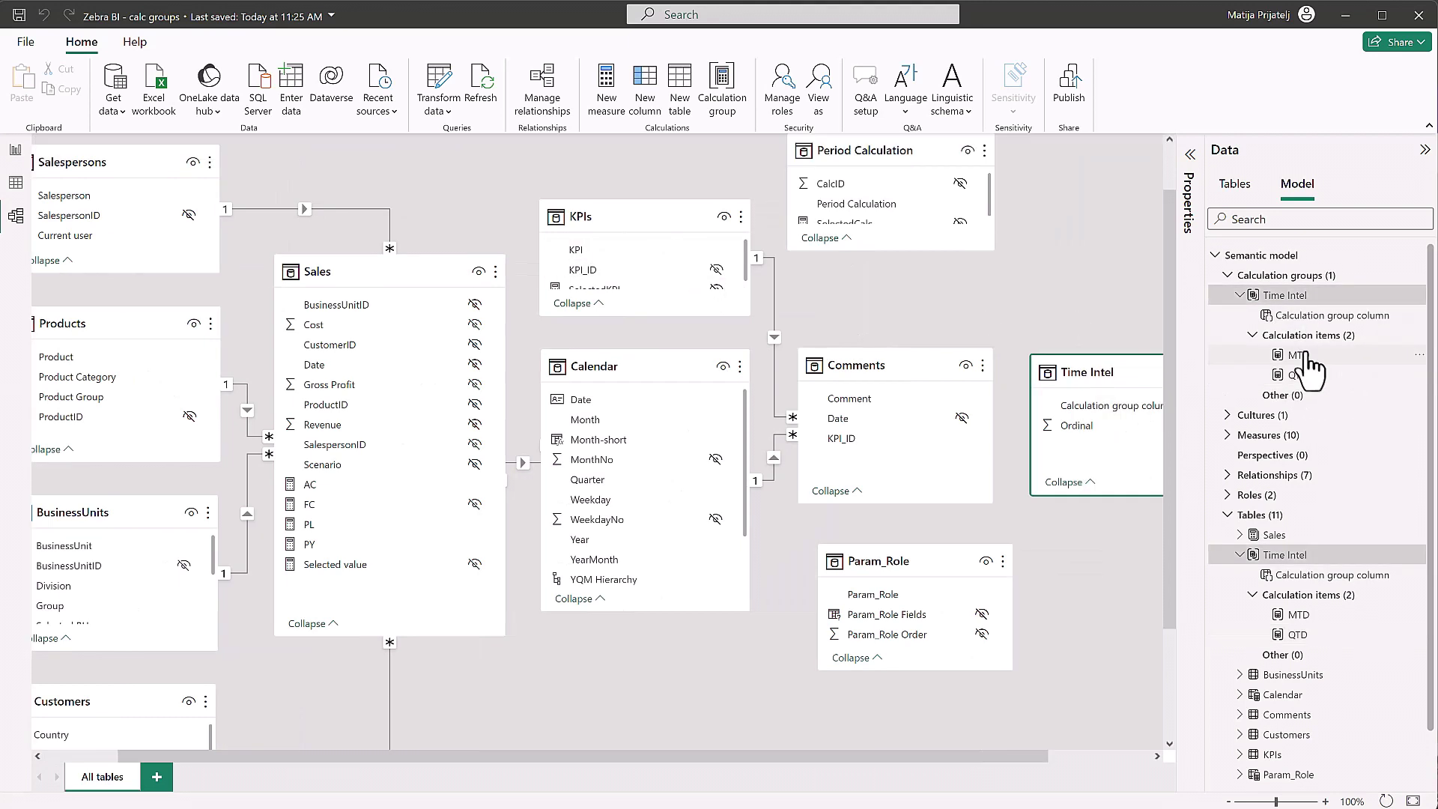
Add a YTD item defined as CALCULATE(SELECTEDMEASURE(), DATESYTD('Calendar'[Date]))
left_click(1417, 355)
left_click(1377, 346)
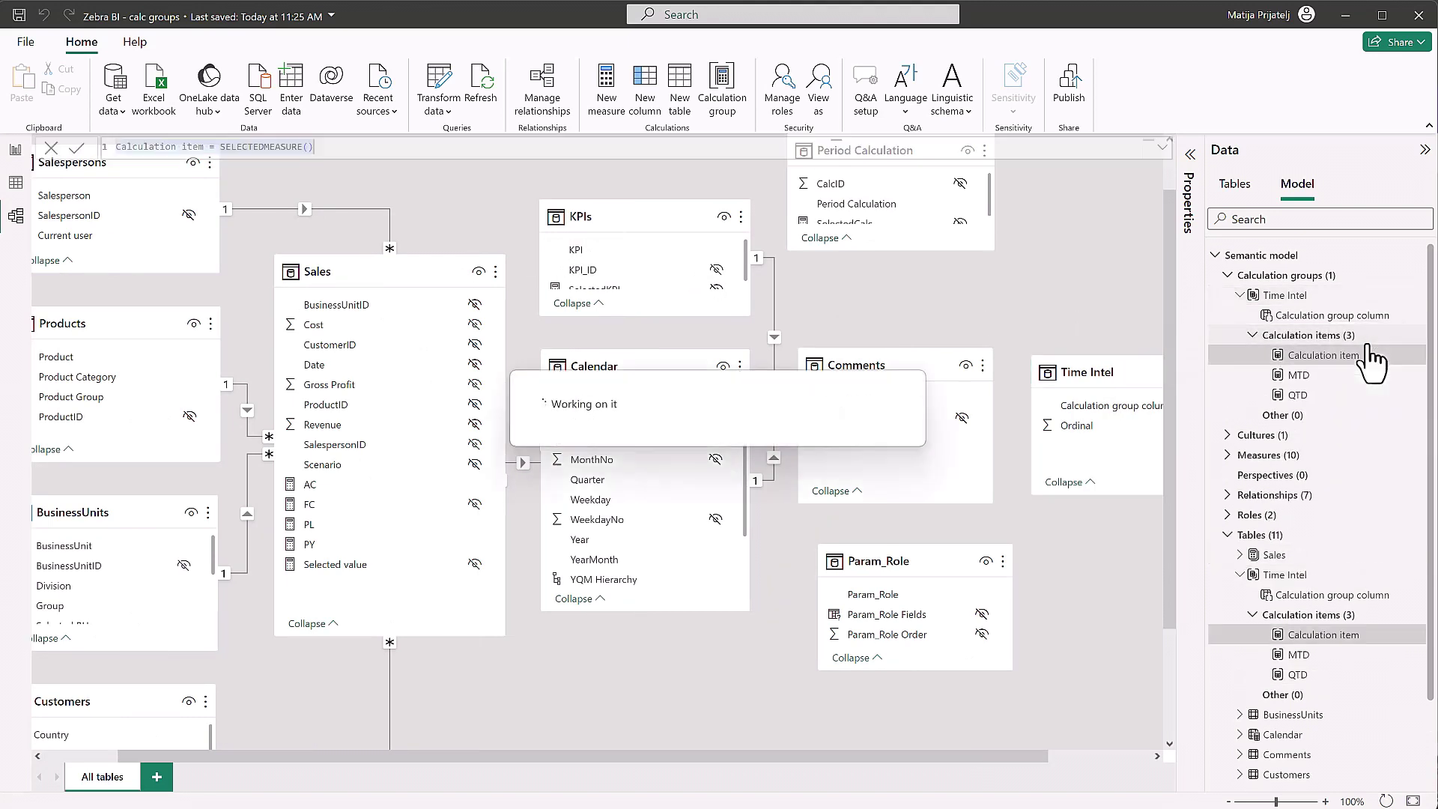
left_click_drag(179, 147, 105, 147)
type("YTD")
double_click(173, 147)
type("CALCULATE(SELECTEDMEASURE(), d")
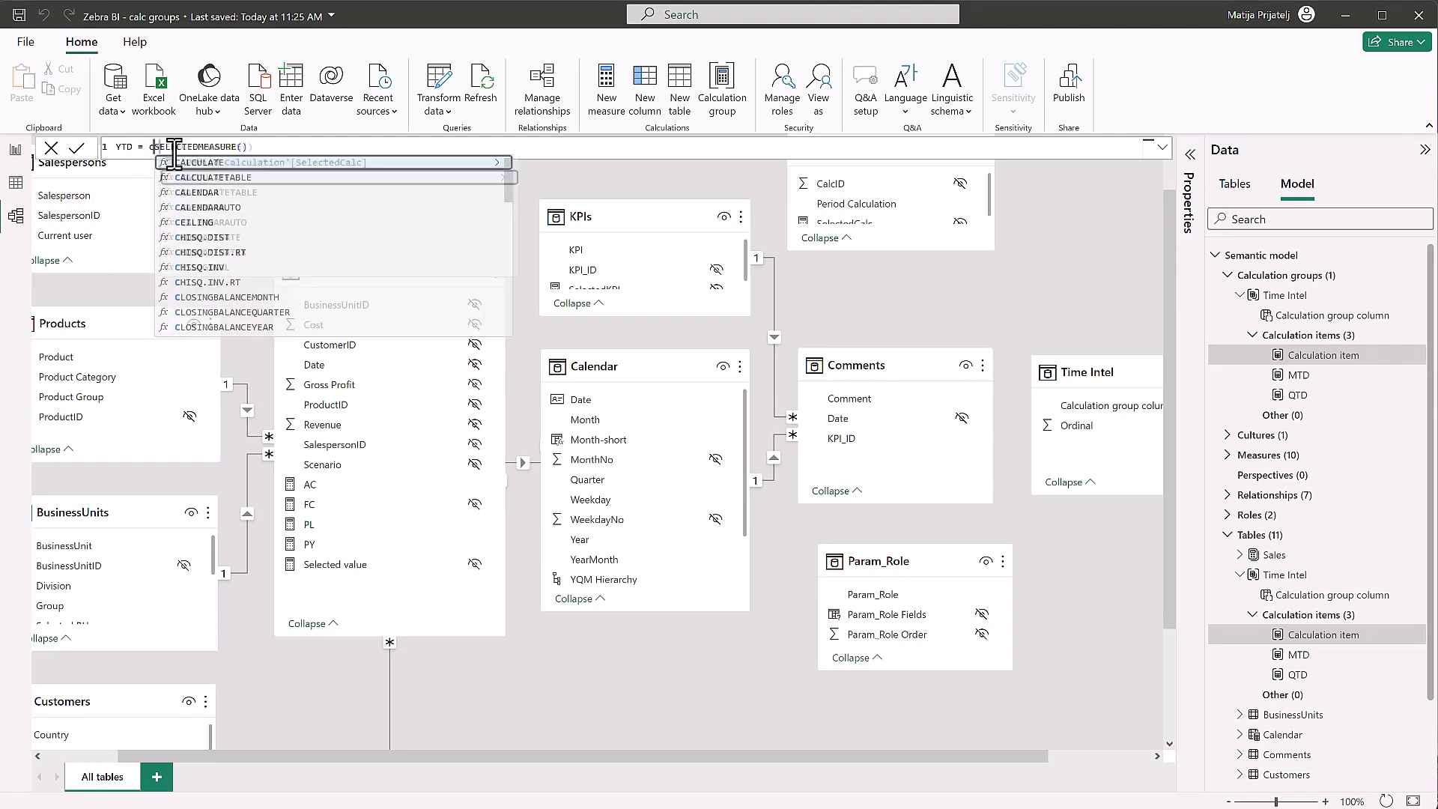
type("ates")
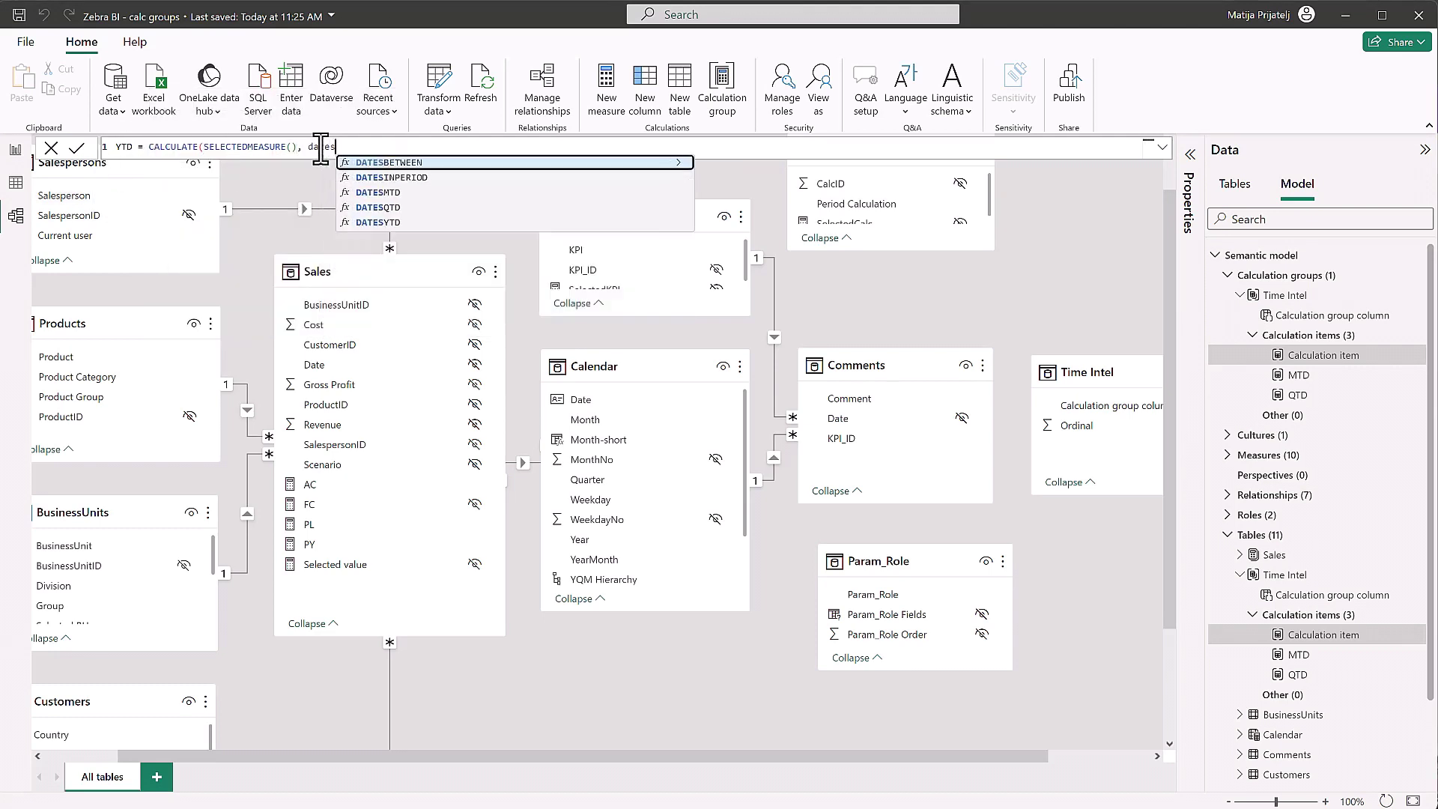
type("ytd")
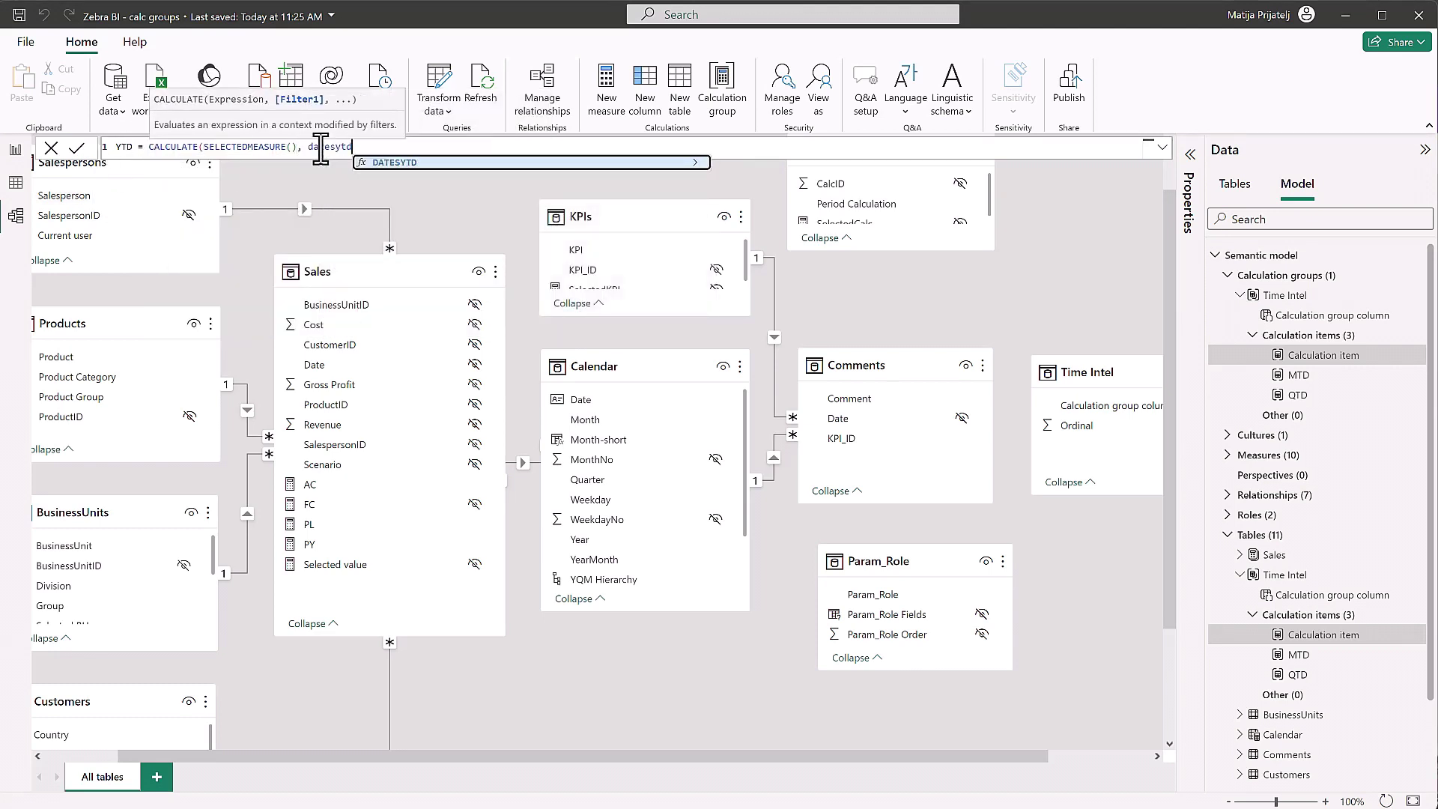
type("(cale")
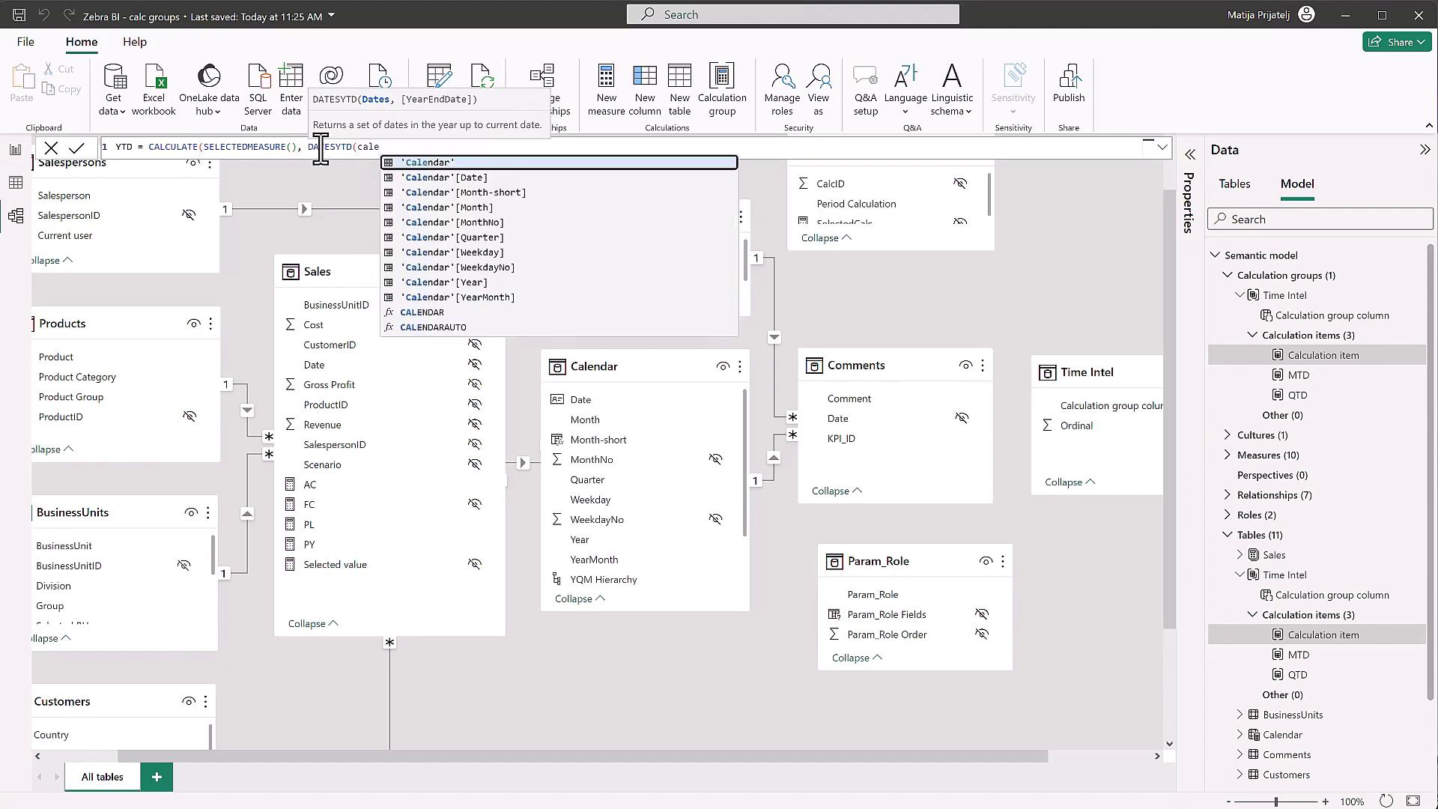
key("Down")
key("Tab")
type("))")
key("Return")
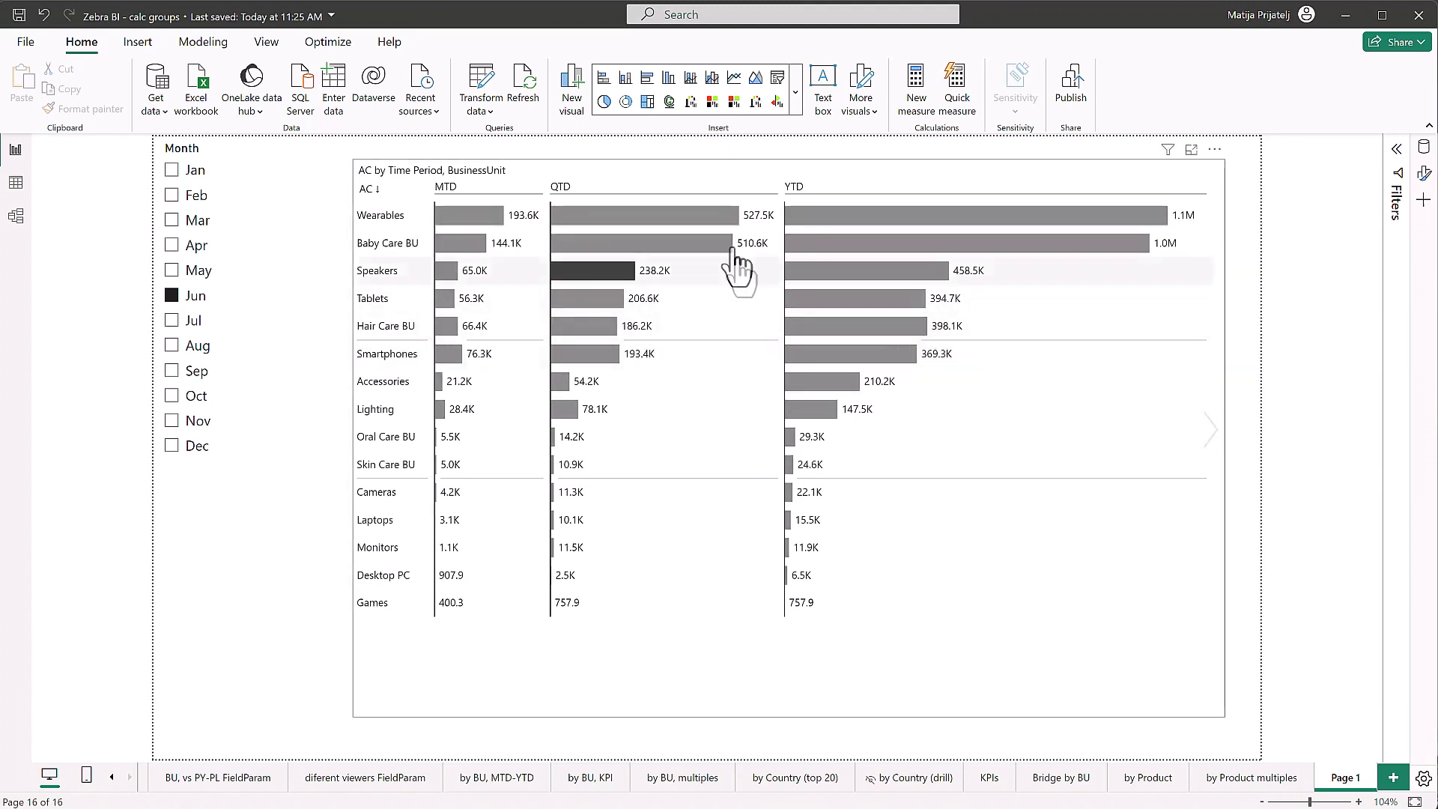
left_click(704, 193)
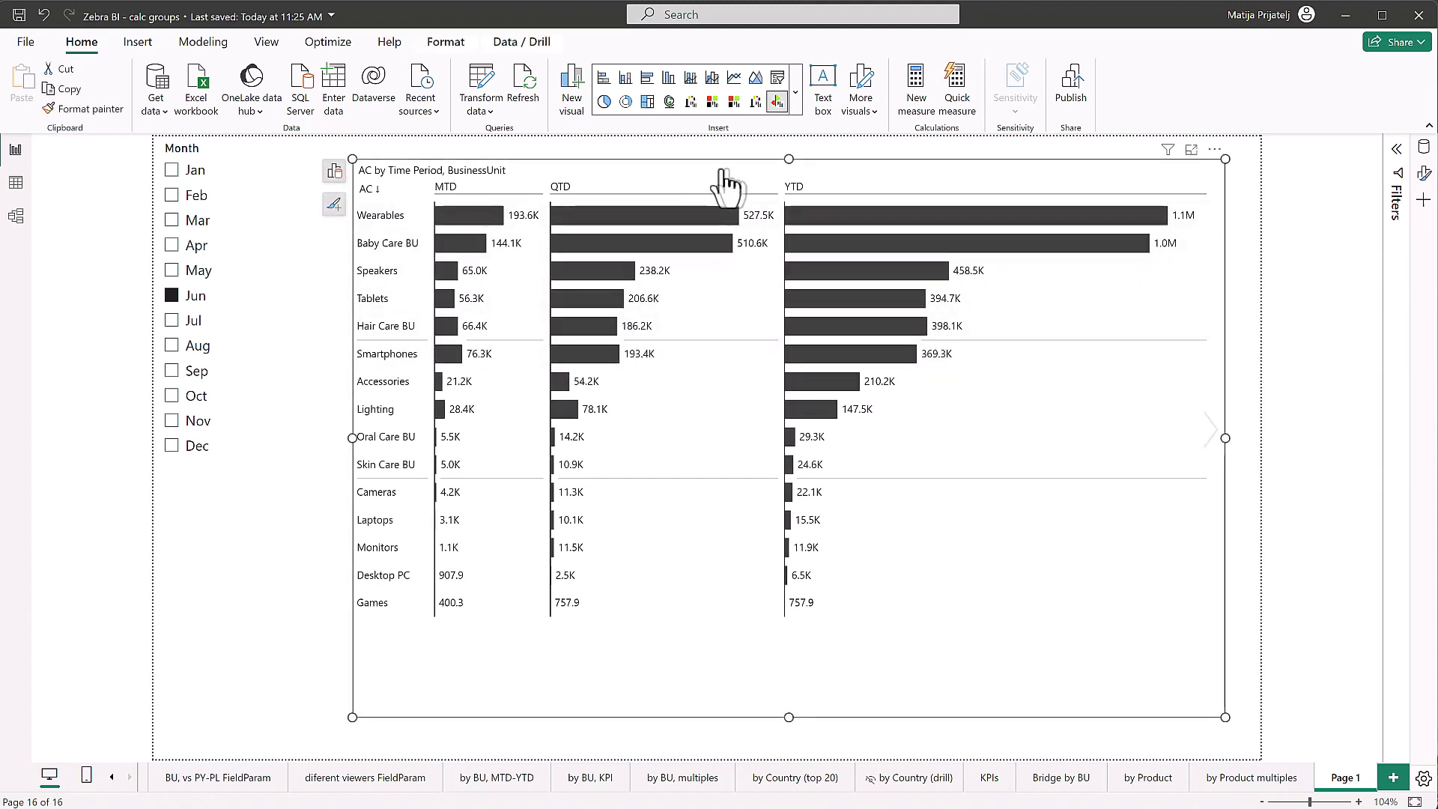
left_click(335, 174)
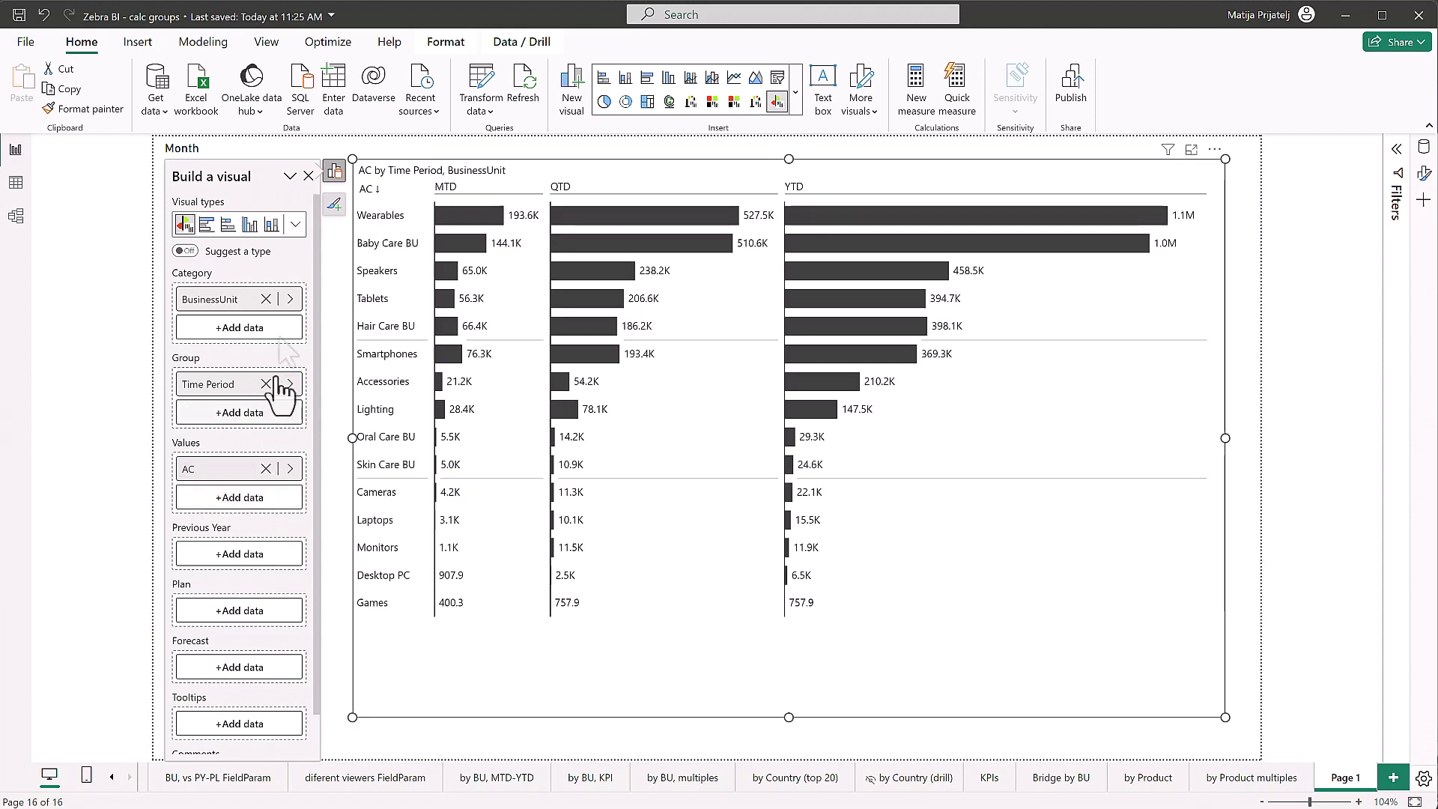
left_click(334, 171)
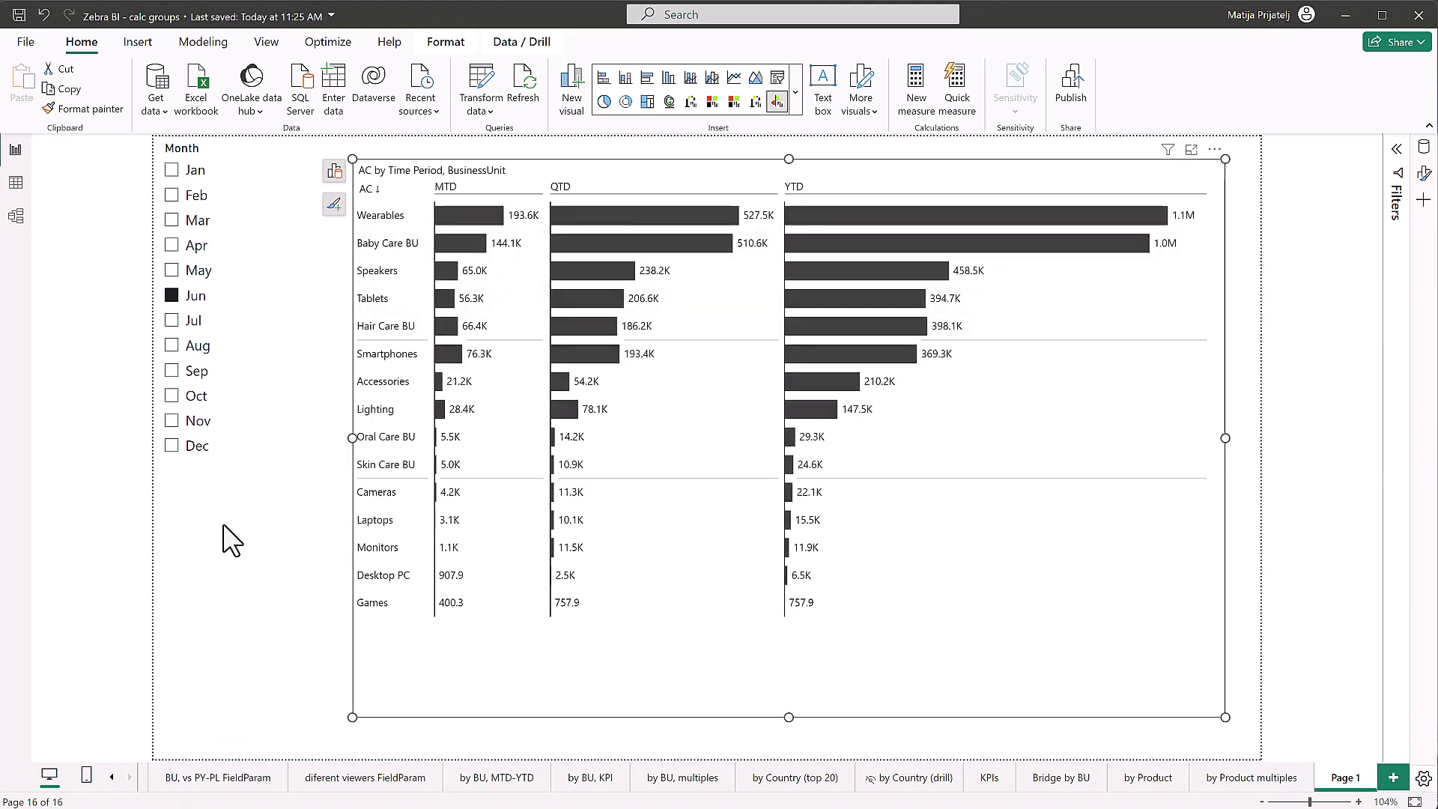
left_click(774, 76)
Make the new visual a slicer on Time Intel's Time Period field
left_click(389, 588)
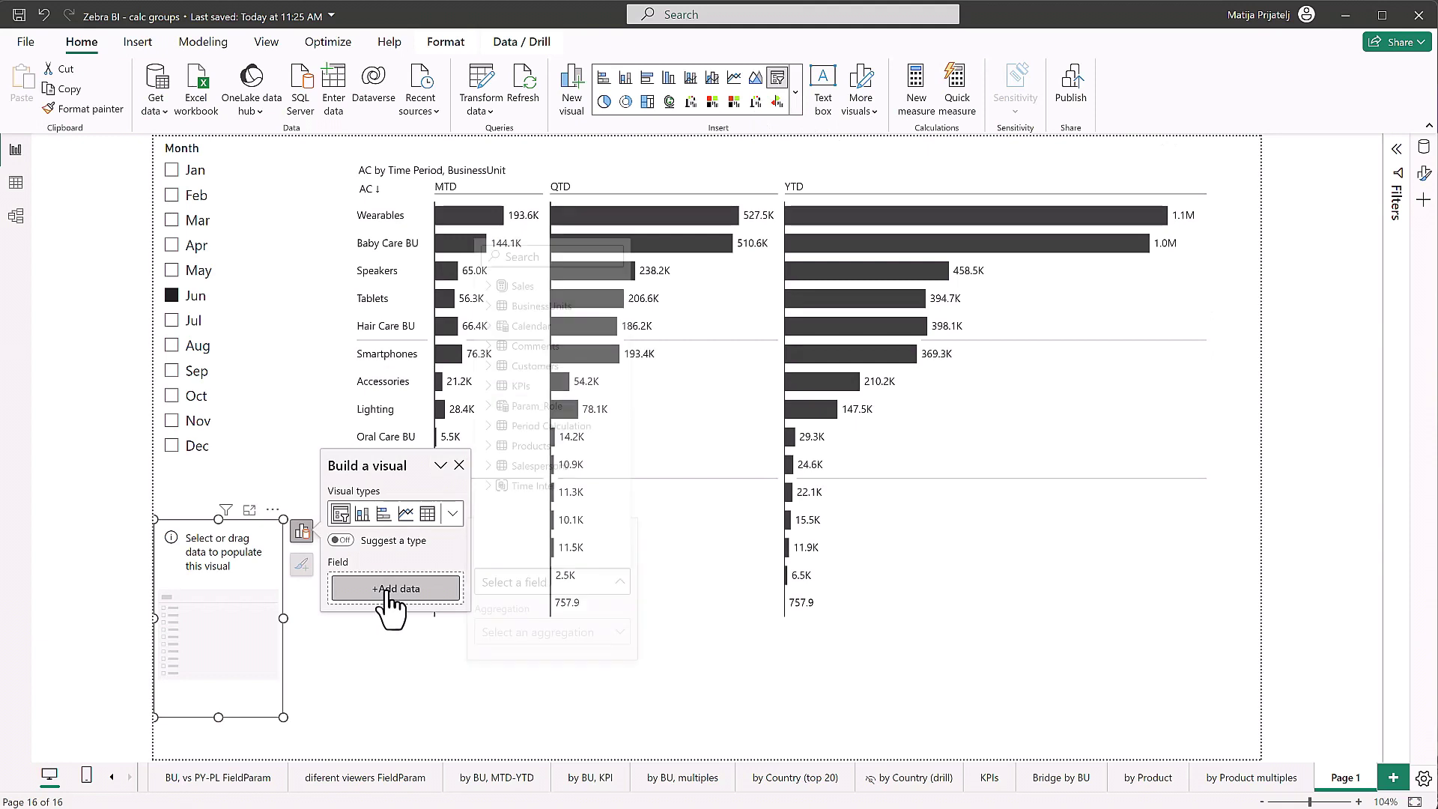
left_click(488, 485)
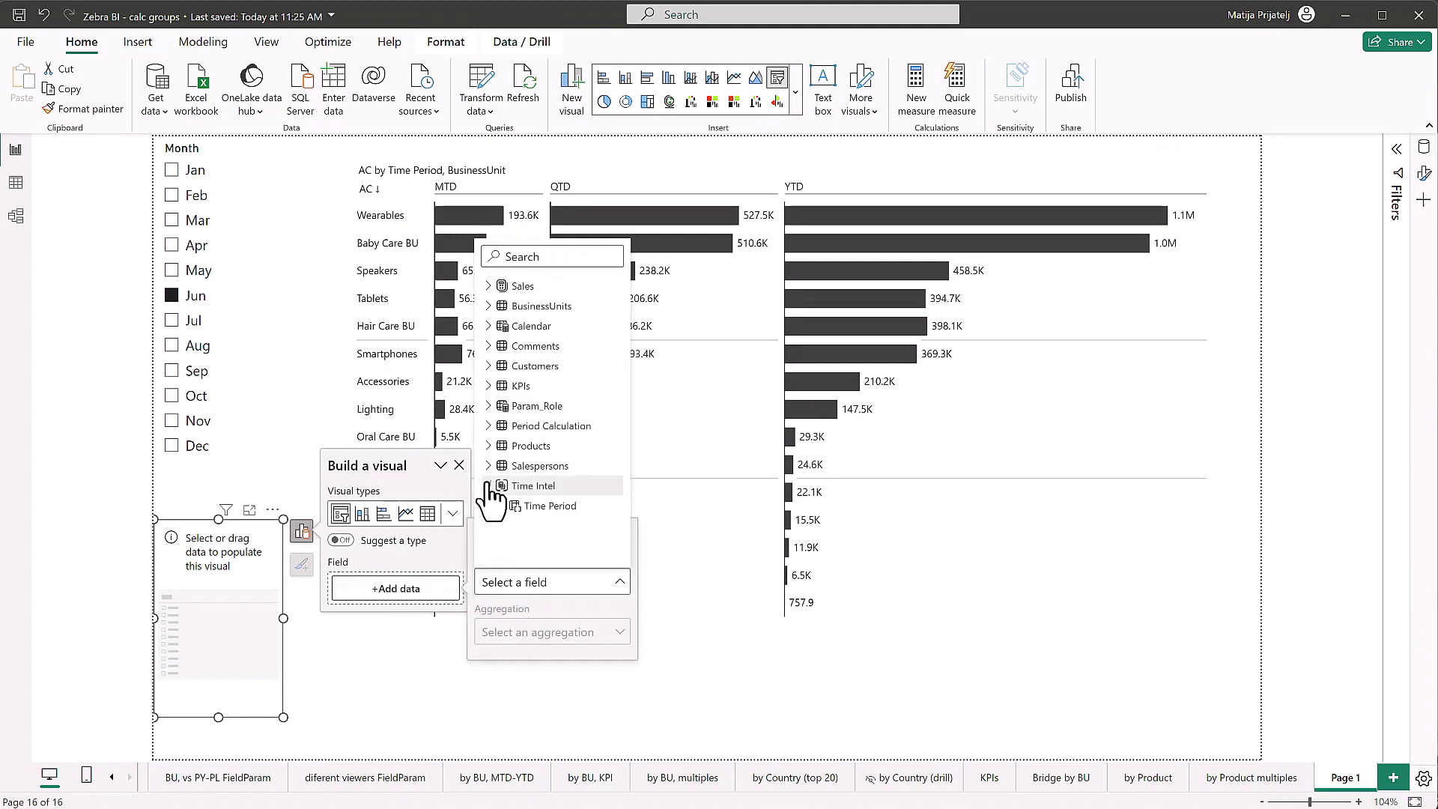
left_click(532, 506)
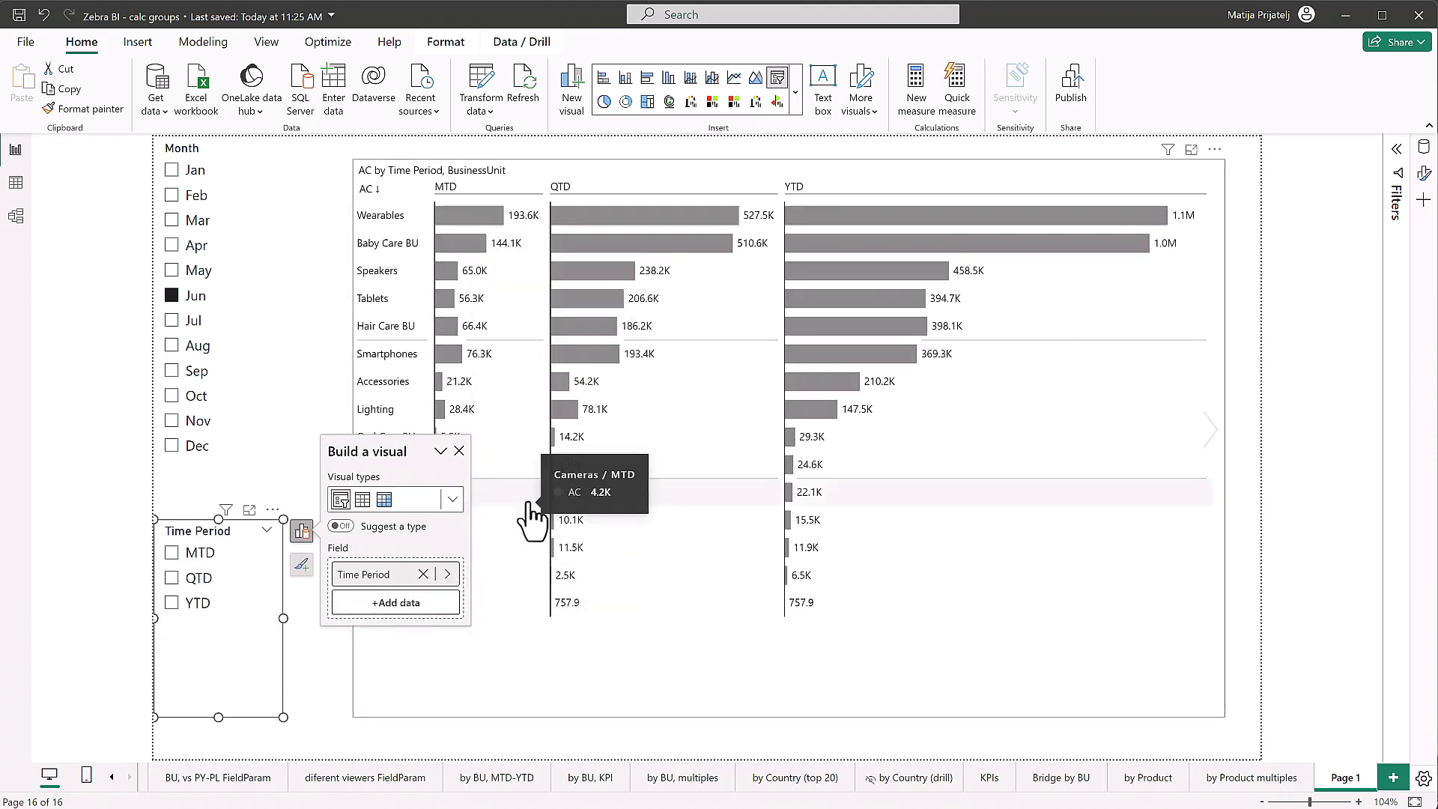
left_click(459, 450)
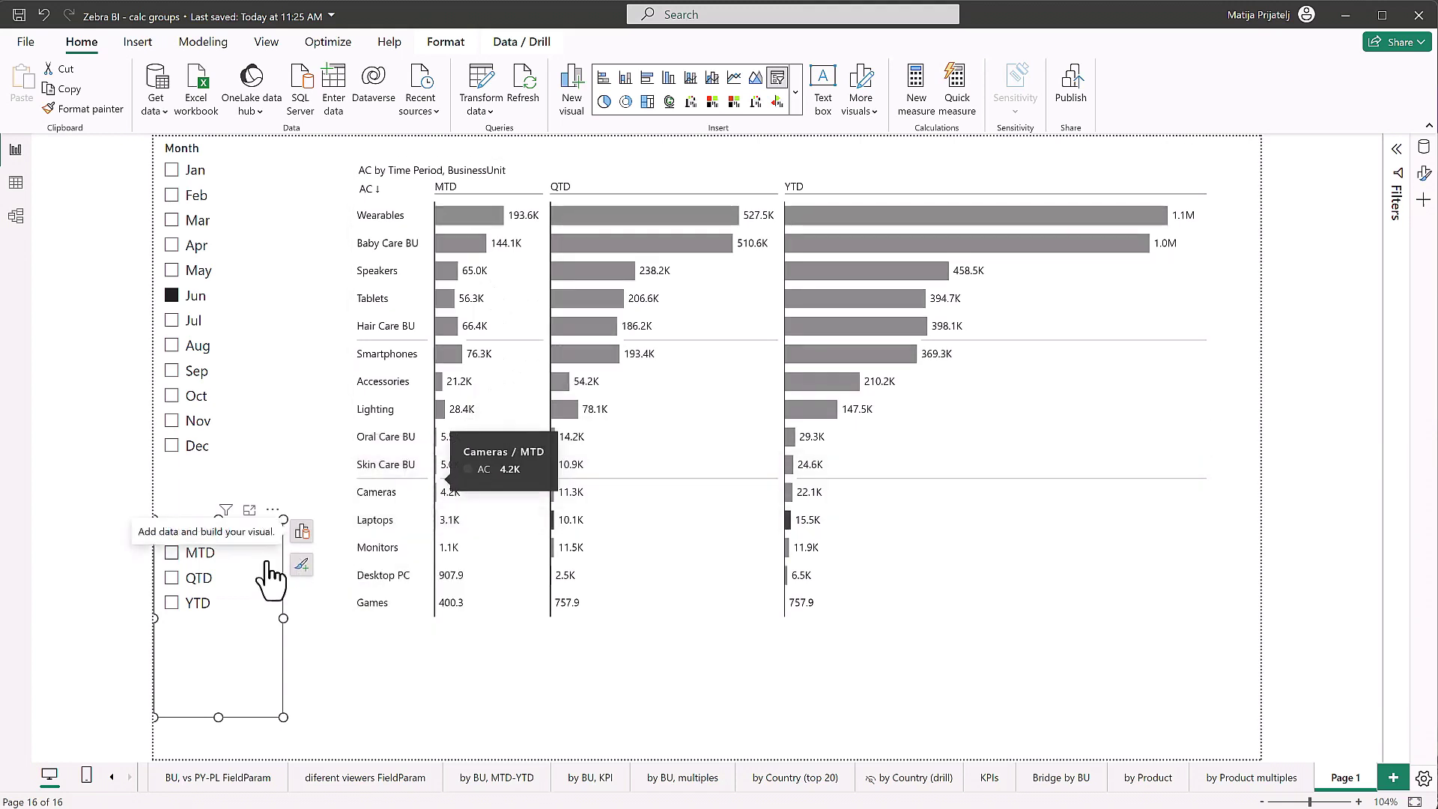
Try MTD, QTD and YTD in the slicer, then leave the chart filtered to MTD
left_click(172, 554)
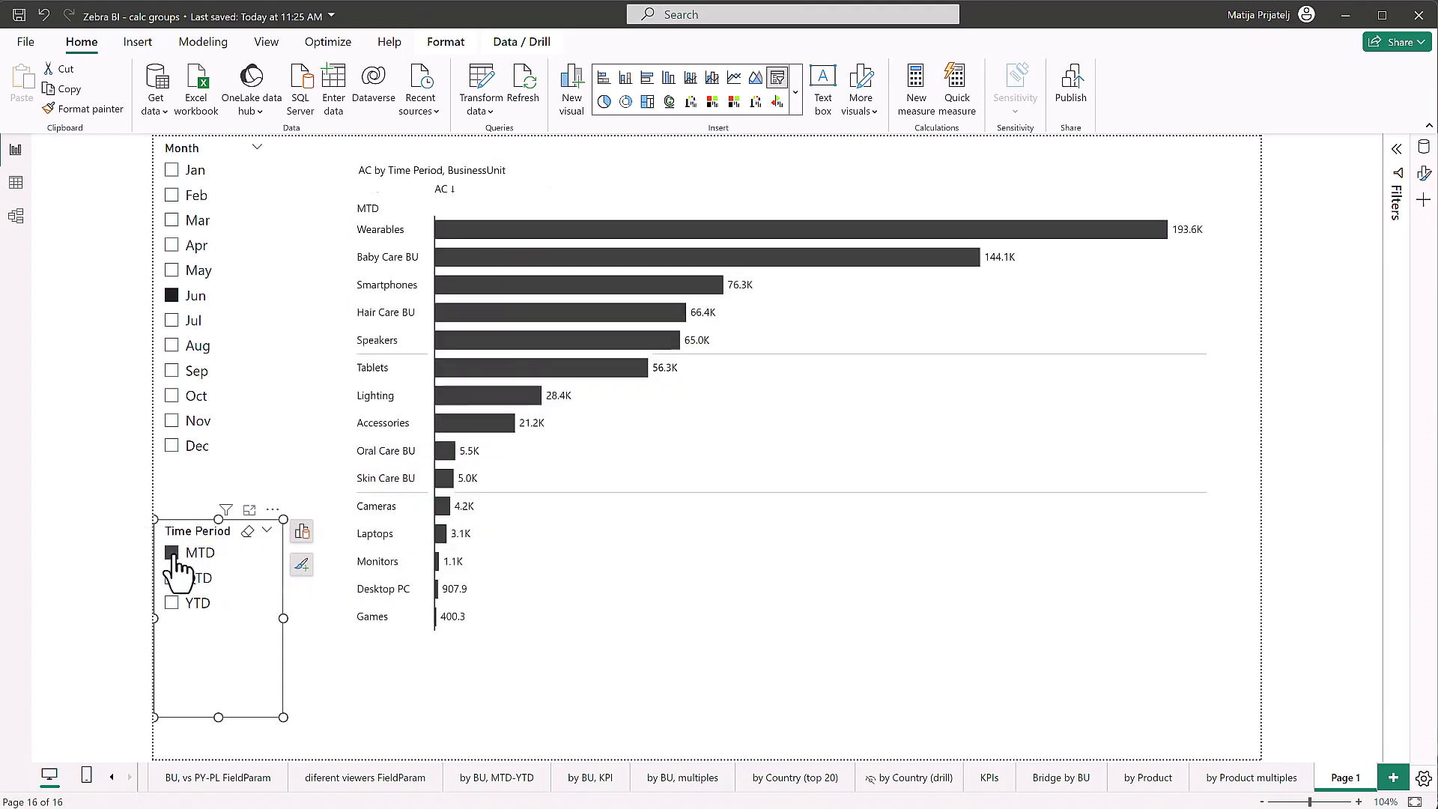
left_click(173, 578)
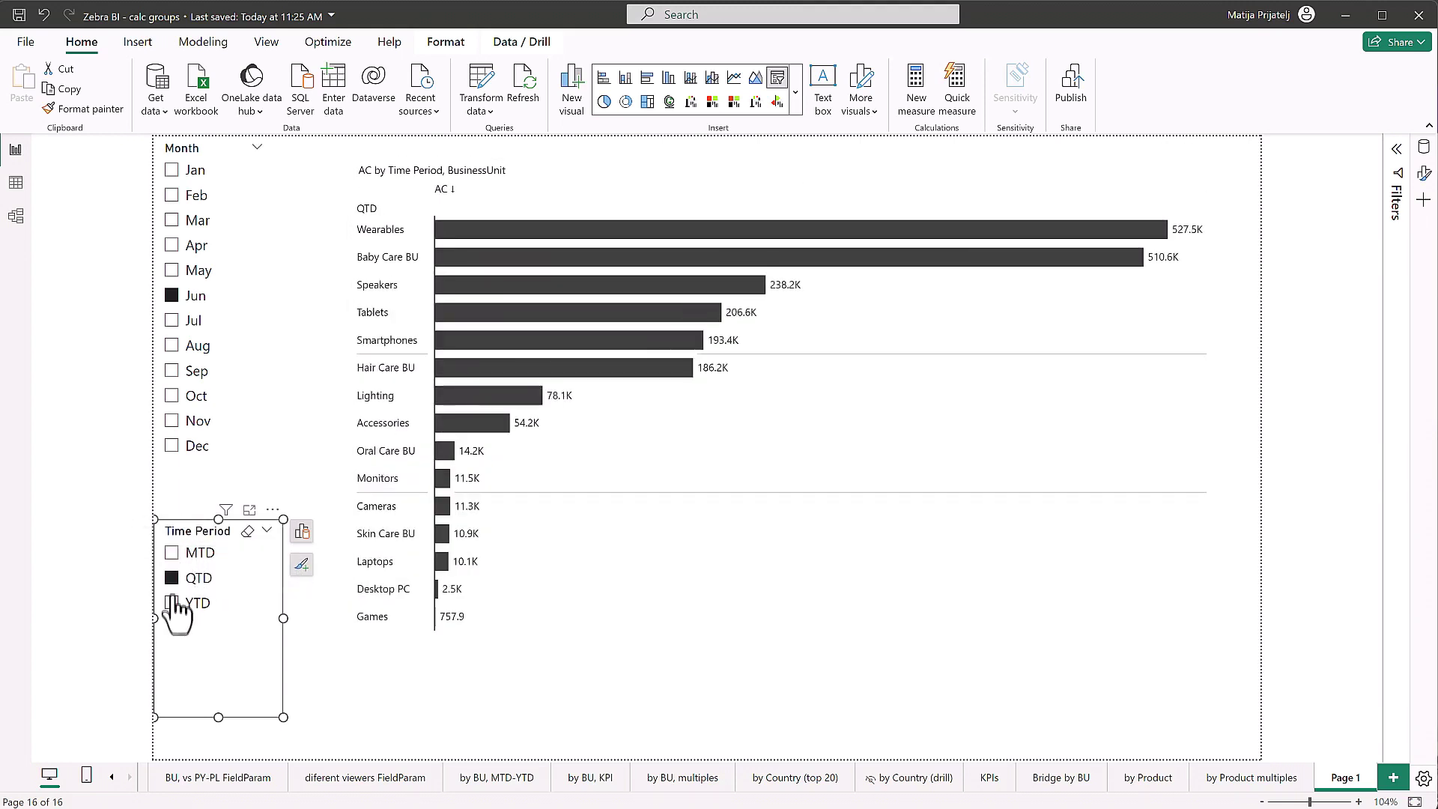
left_click(172, 603)
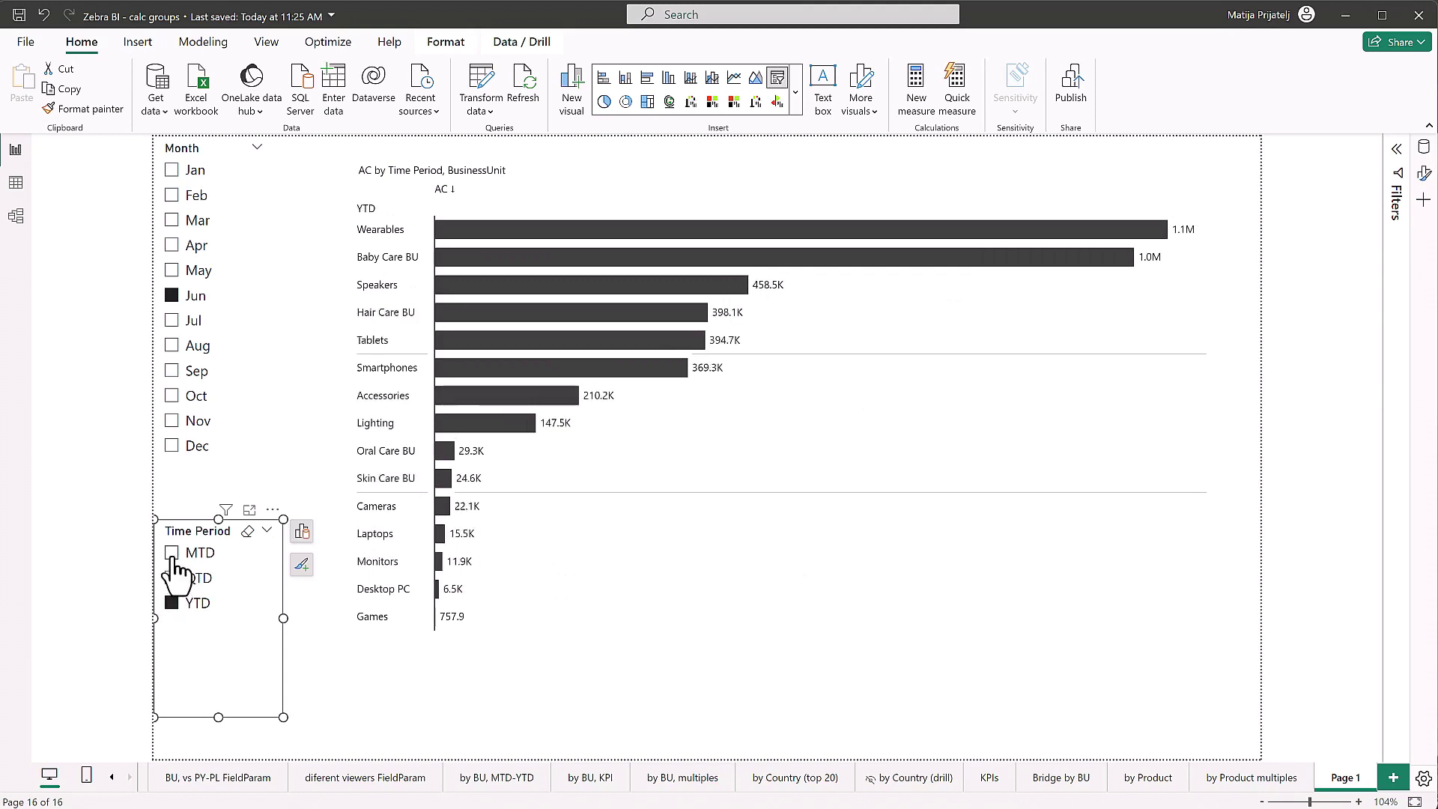
left_click(173, 567)
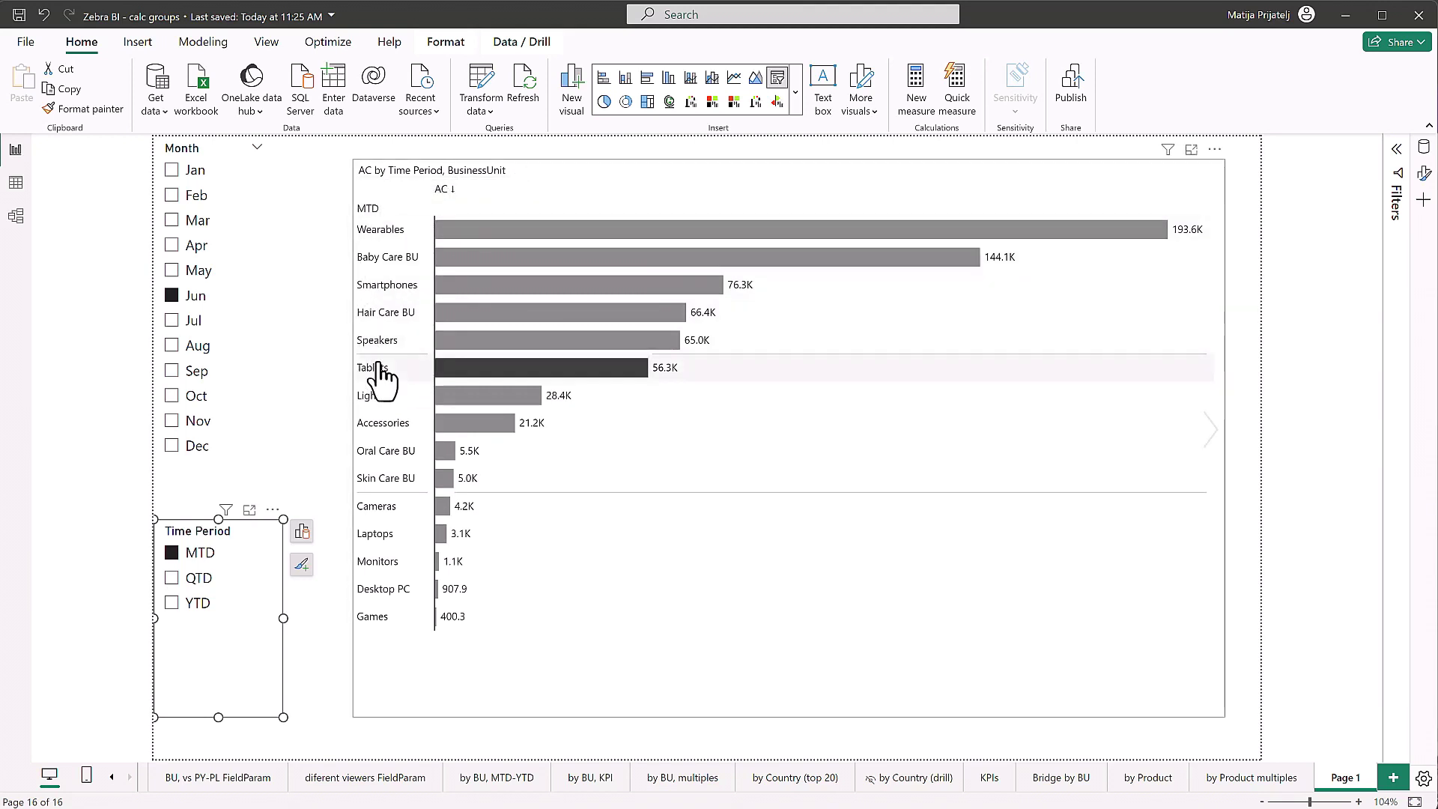
left_click(515, 198)
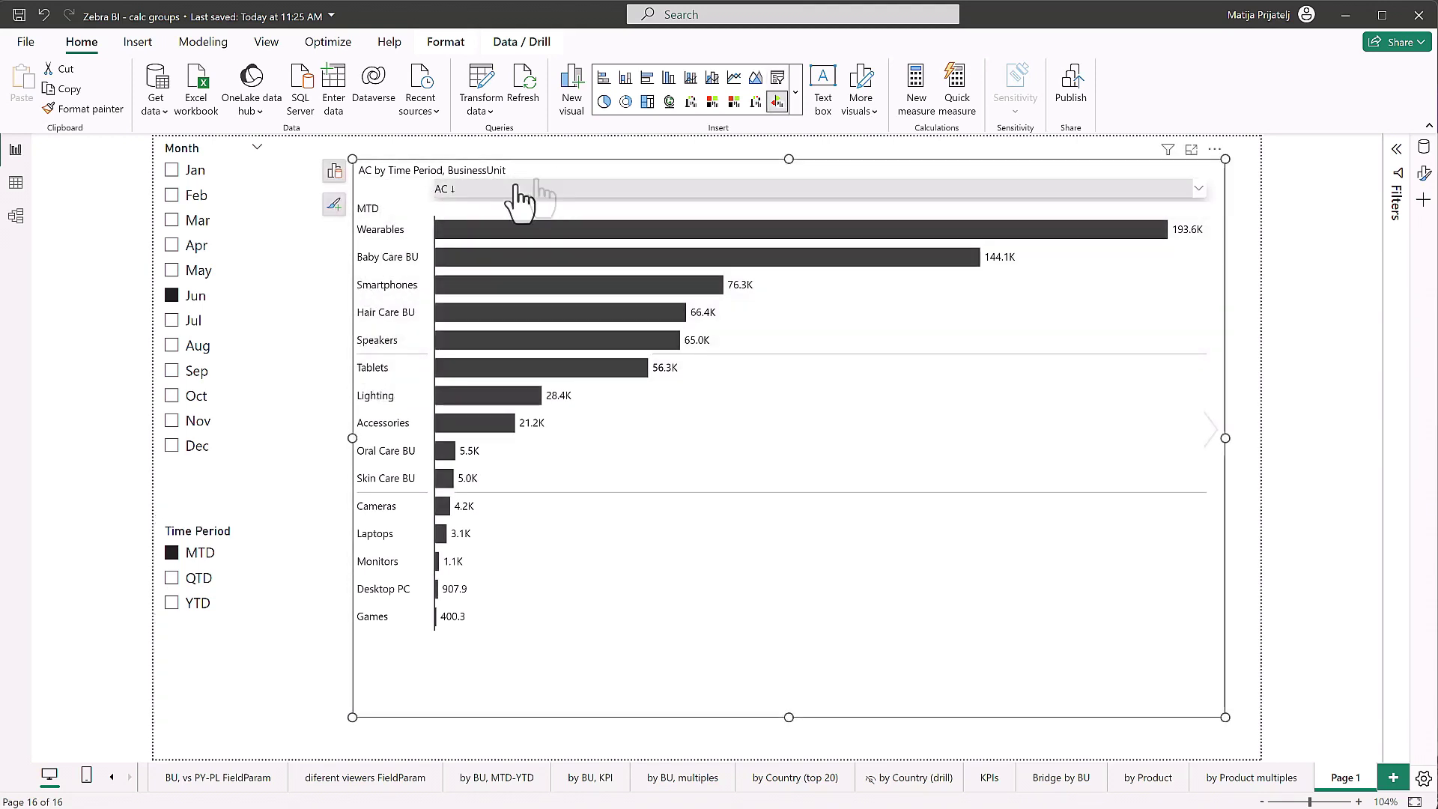
Assign Sales PY as the chart's Previous Year field
left_click(335, 171)
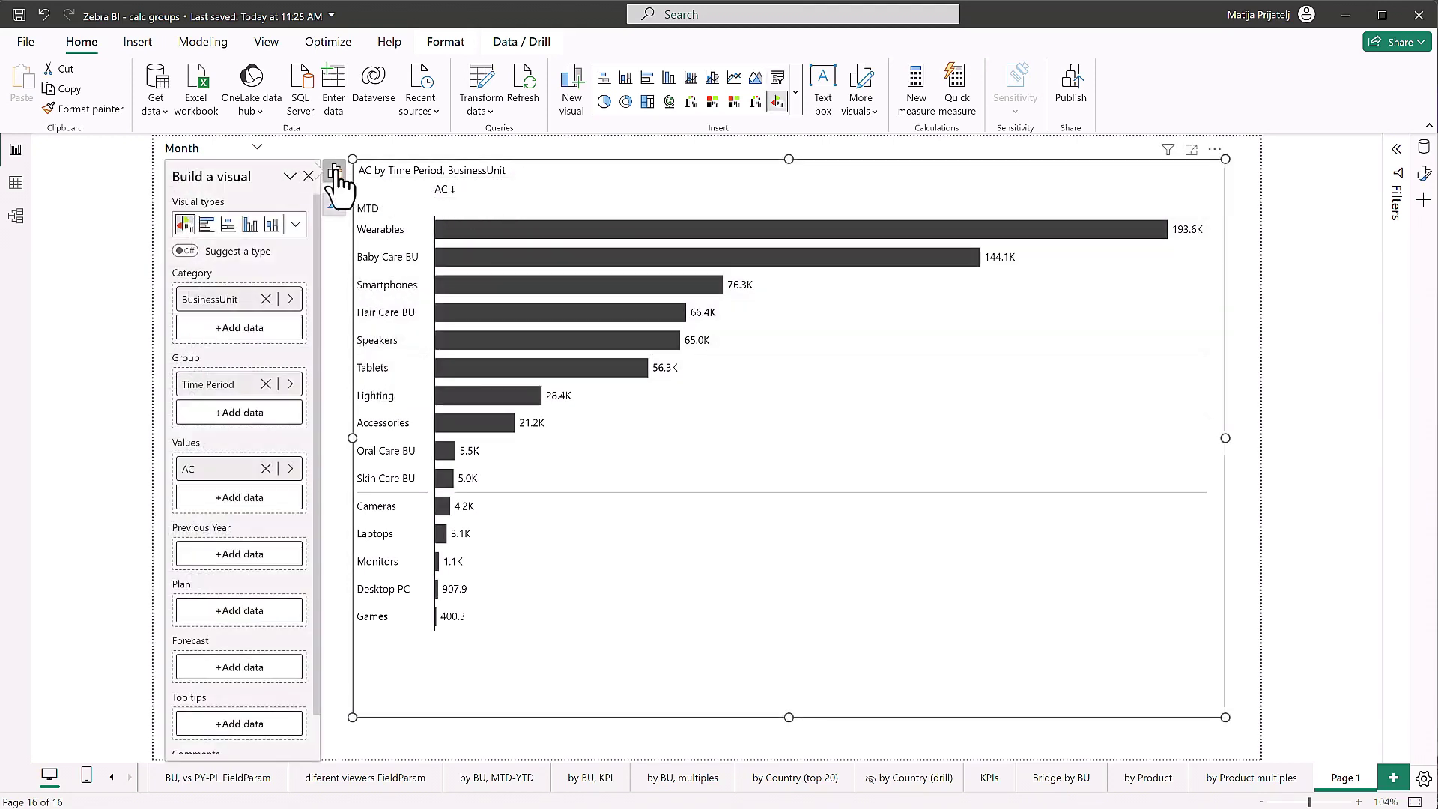
left_click(253, 554)
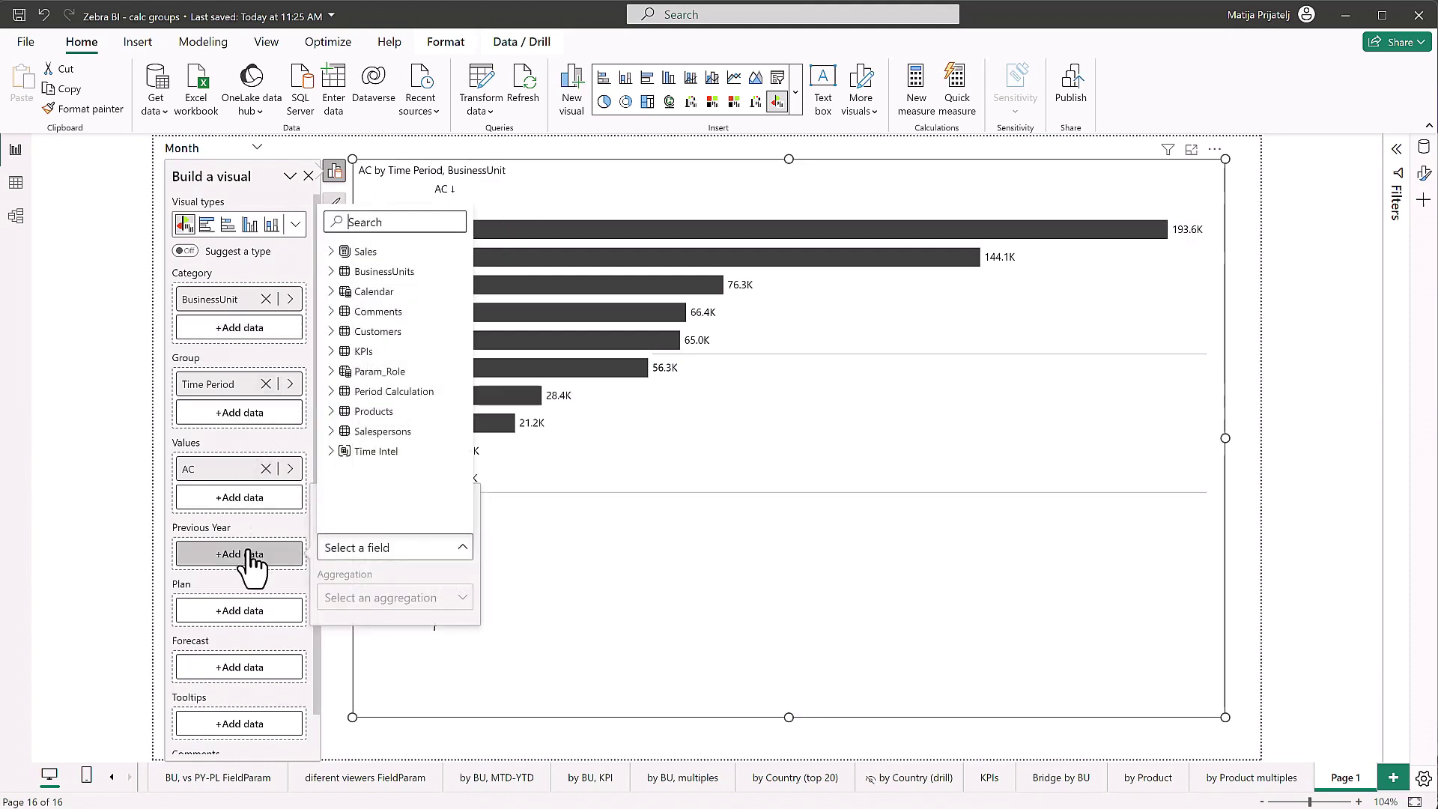
left_click(333, 250)
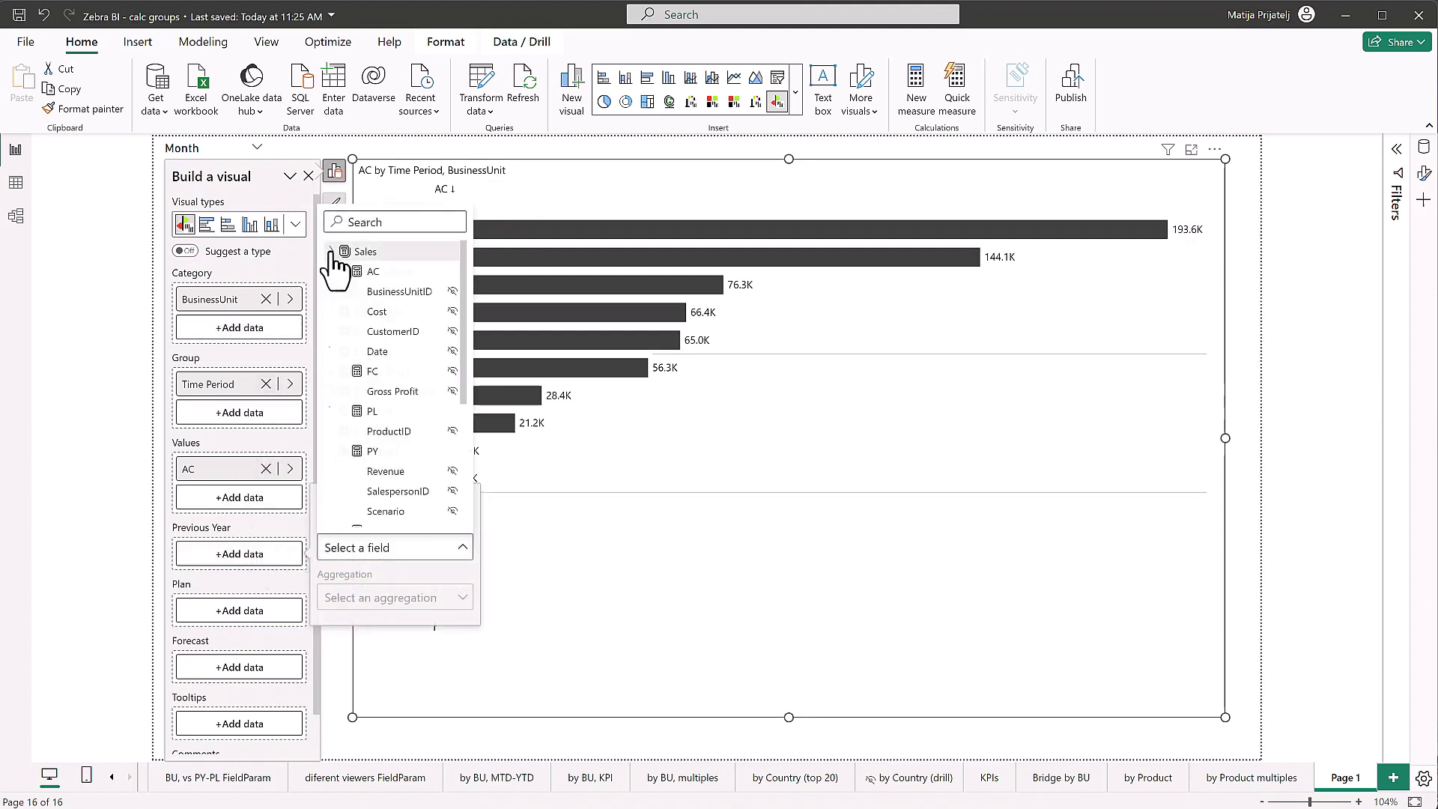
left_click(385, 451)
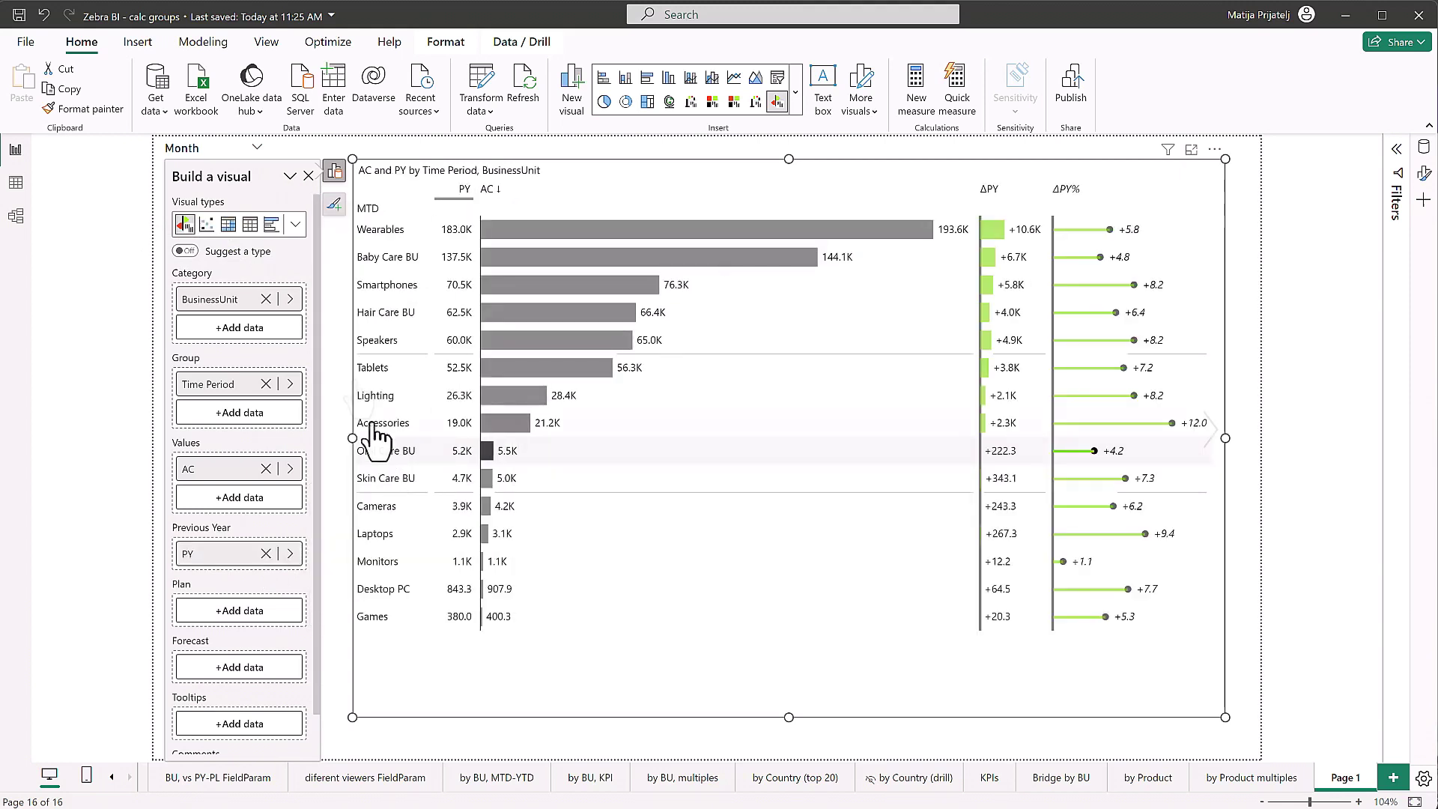
left_click(330, 173)
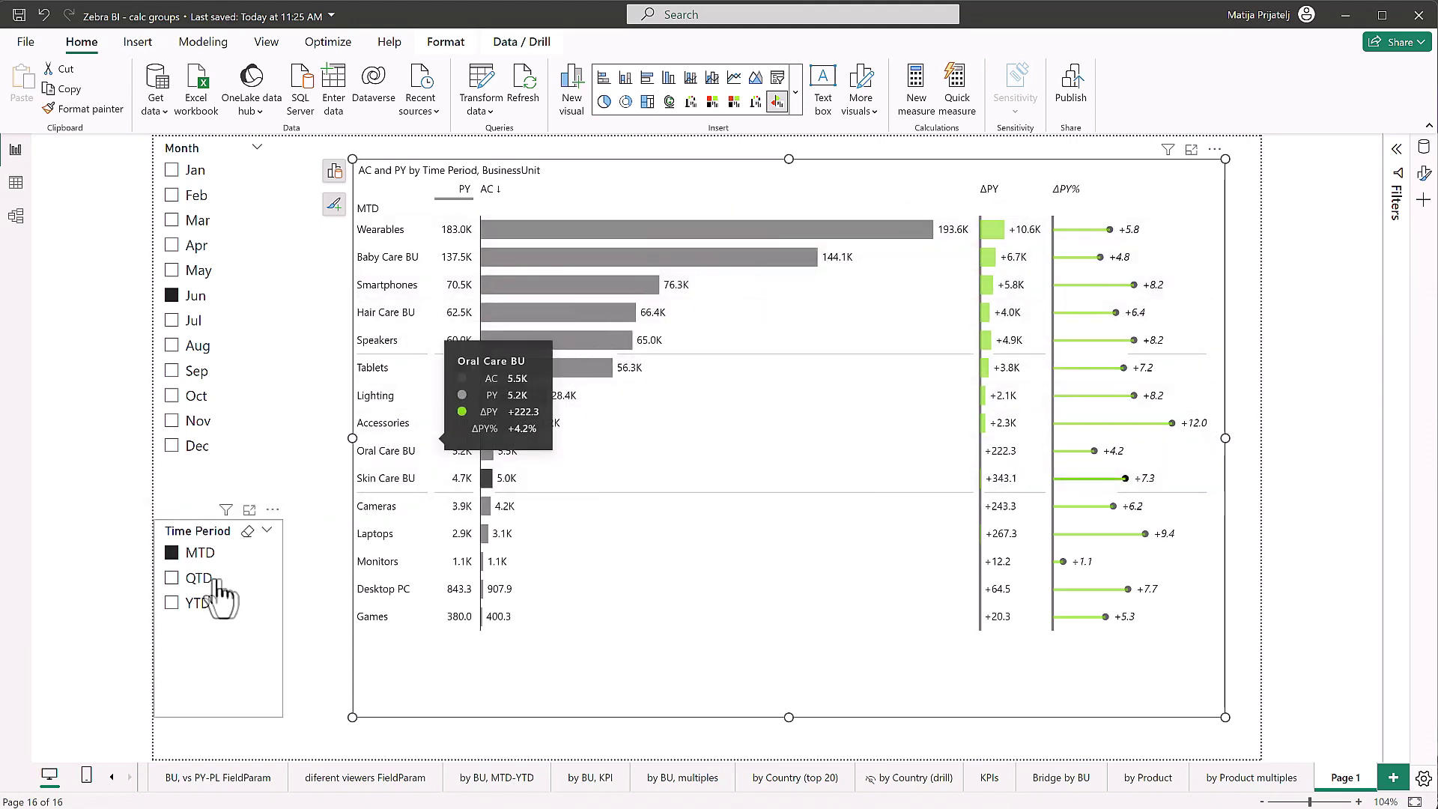
Tick QTD and YTD in the Time Period slicer and scroll across the chart's period groups
left_click(173, 587, "ctrl")
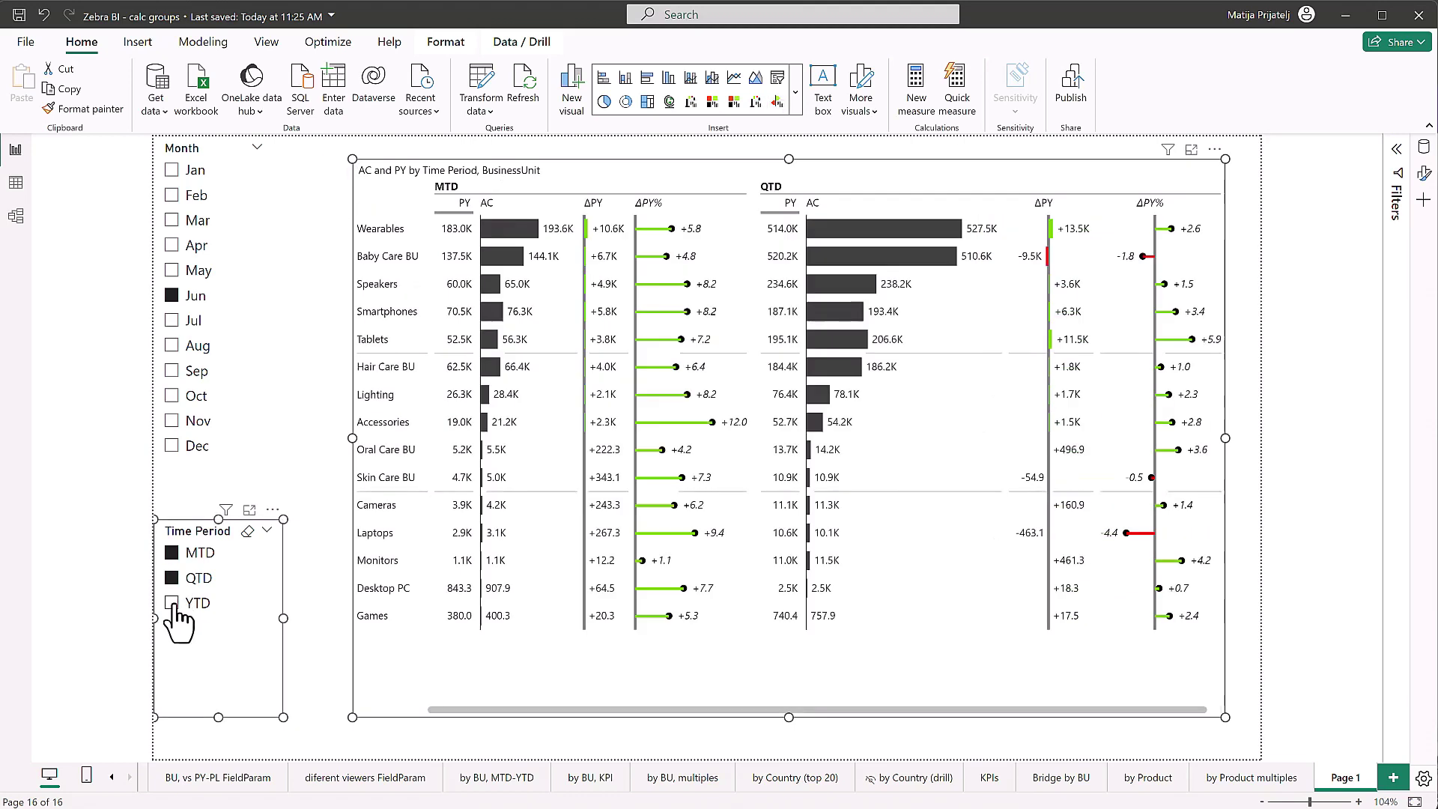
left_click(173, 604, "ctrl")
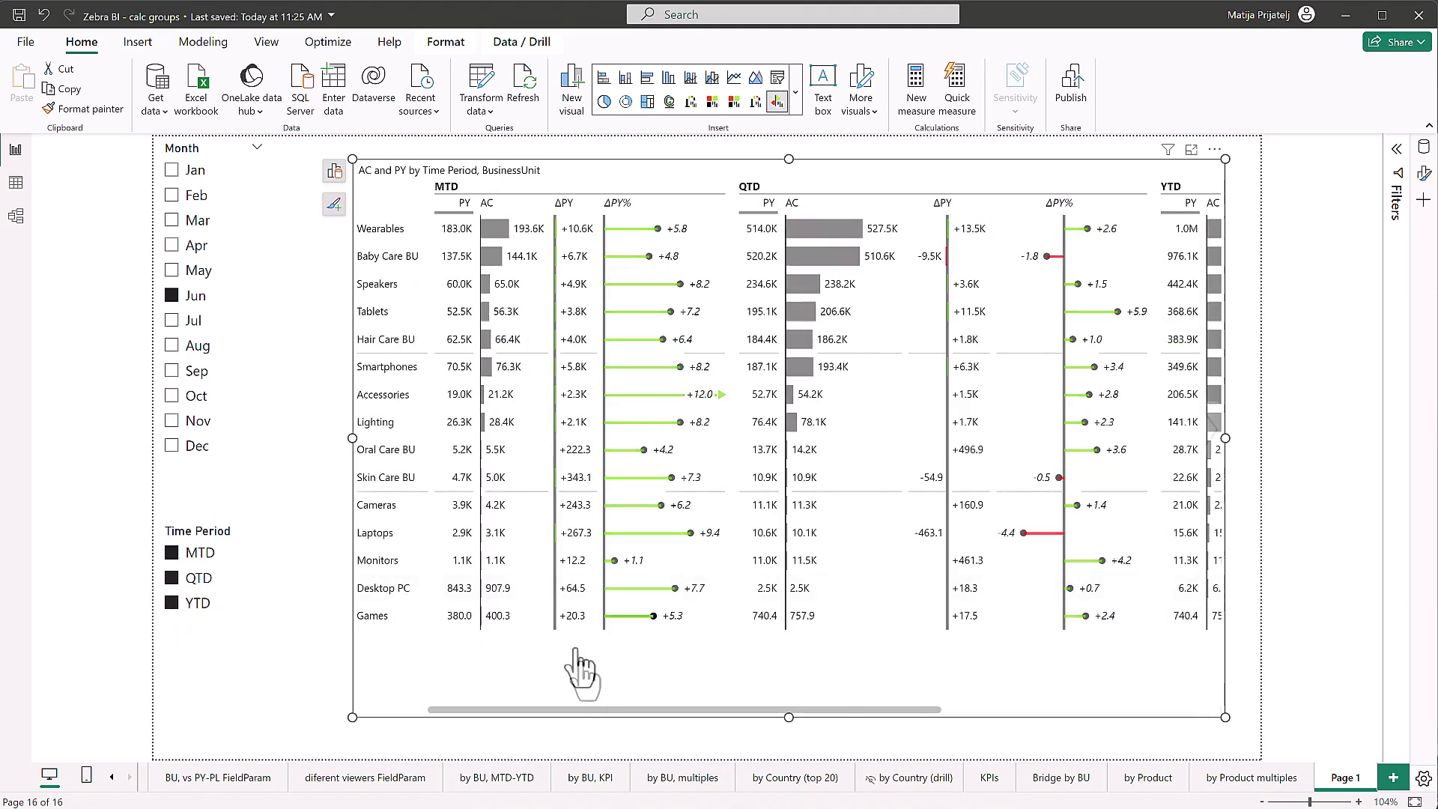
mouse_move(591, 711)
left_mouse_down()
mouse_move(907, 707)
mouse_move(616, 719)
left_mouse_up()
left_click(172, 554)
Filter the slicer back to MTD only and assign Sales PL as the chart's Plan field
left_click(173, 554)
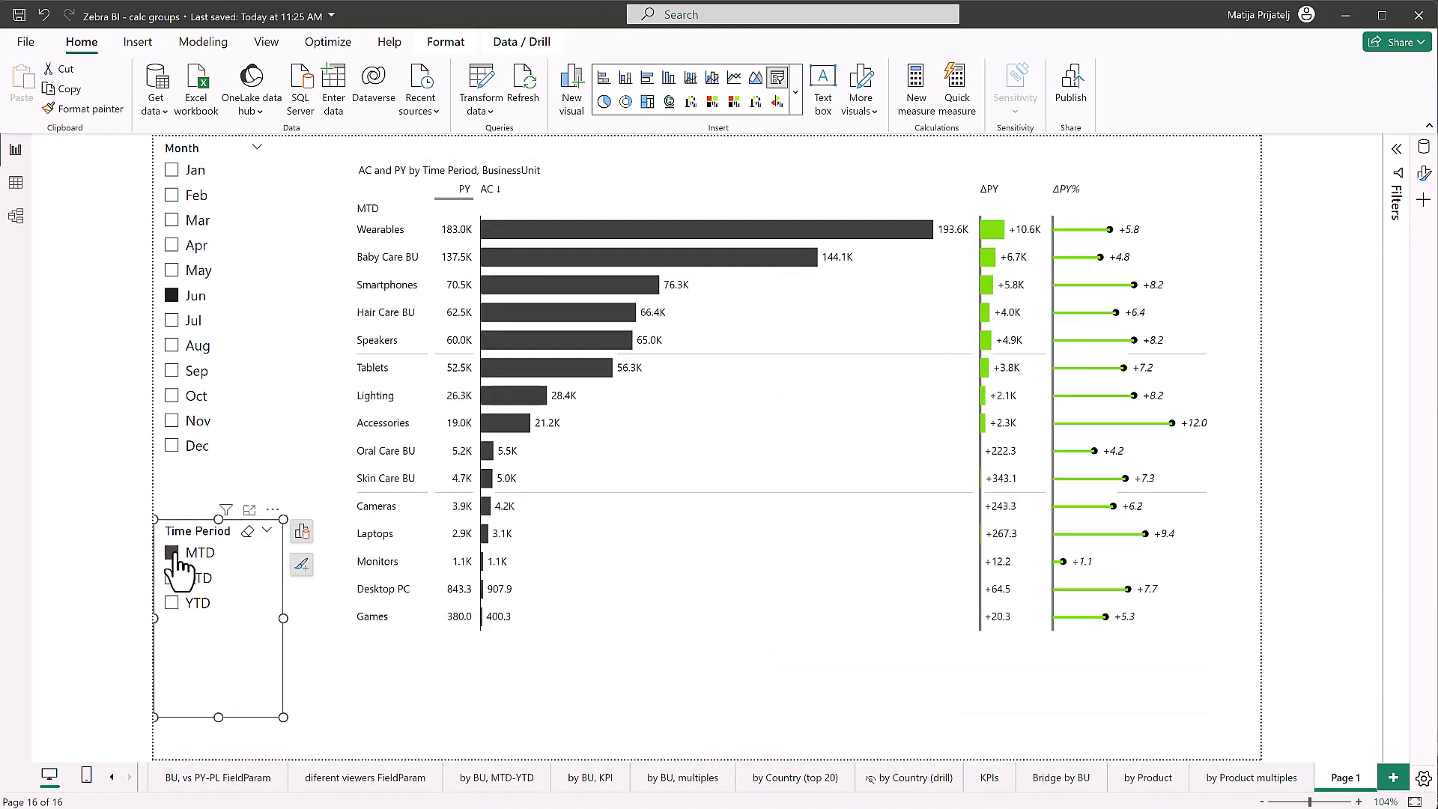
left_click(755, 705)
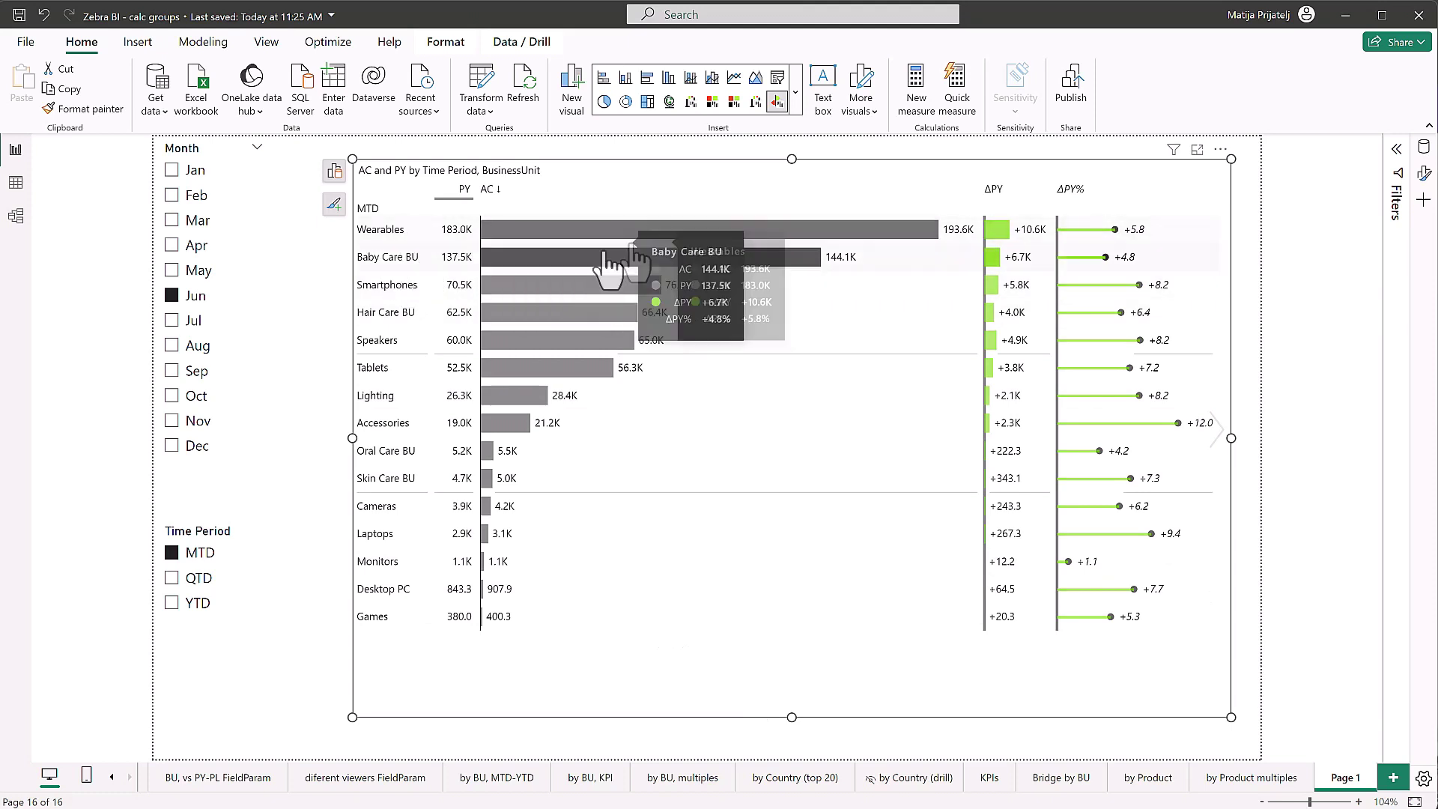
left_click(334, 172)
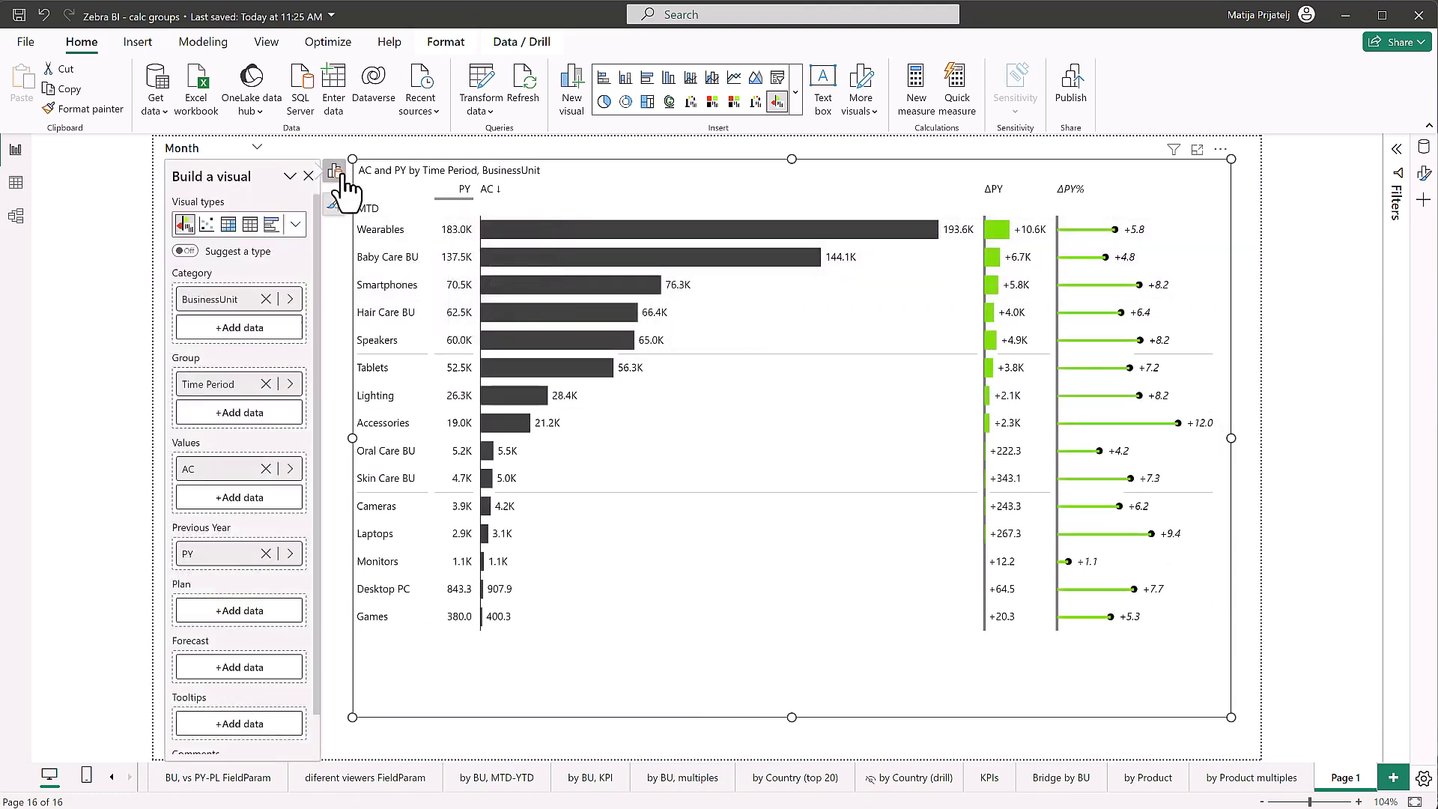
left_click(232, 610)
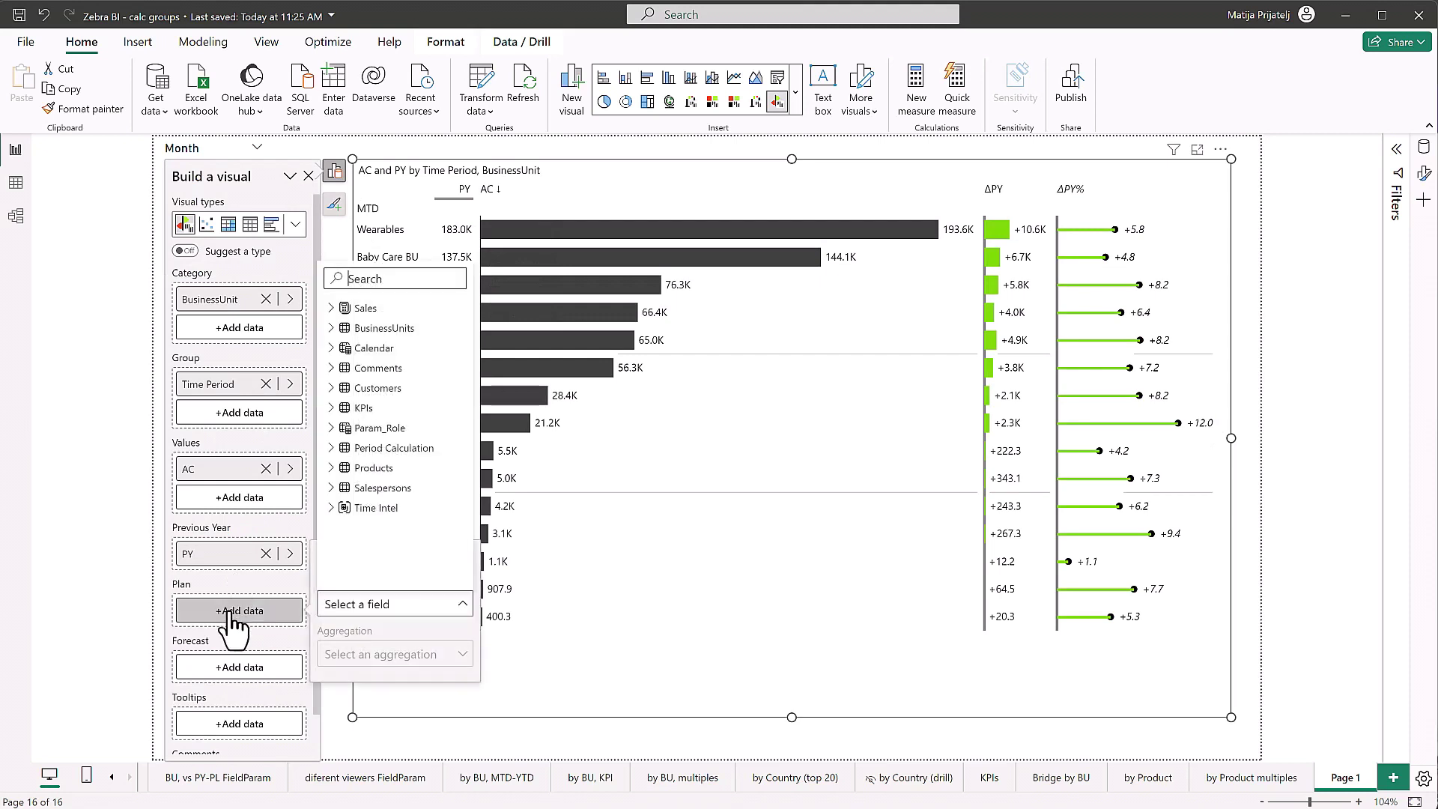
left_click(335, 309)
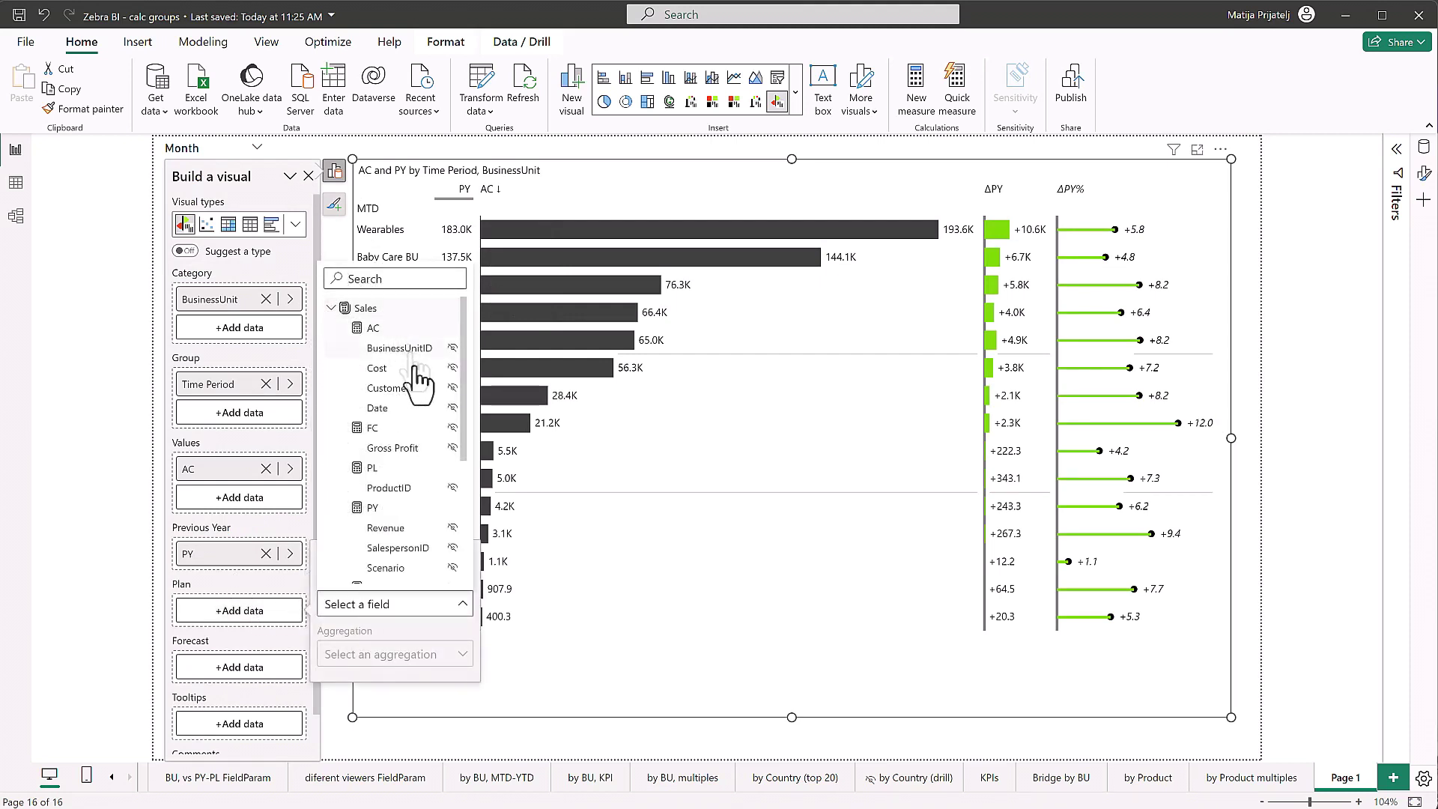
left_click(385, 470)
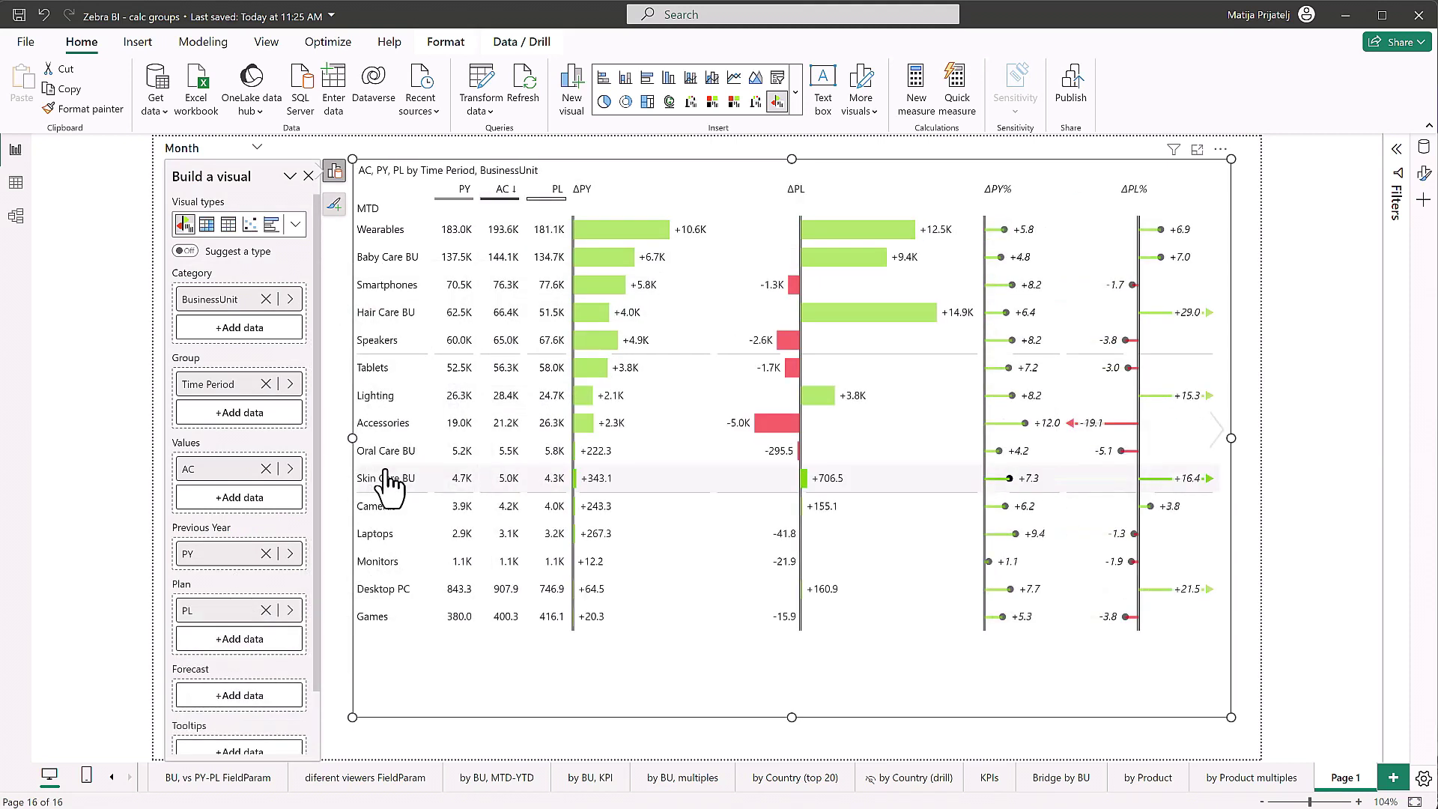
left_click(334, 171)
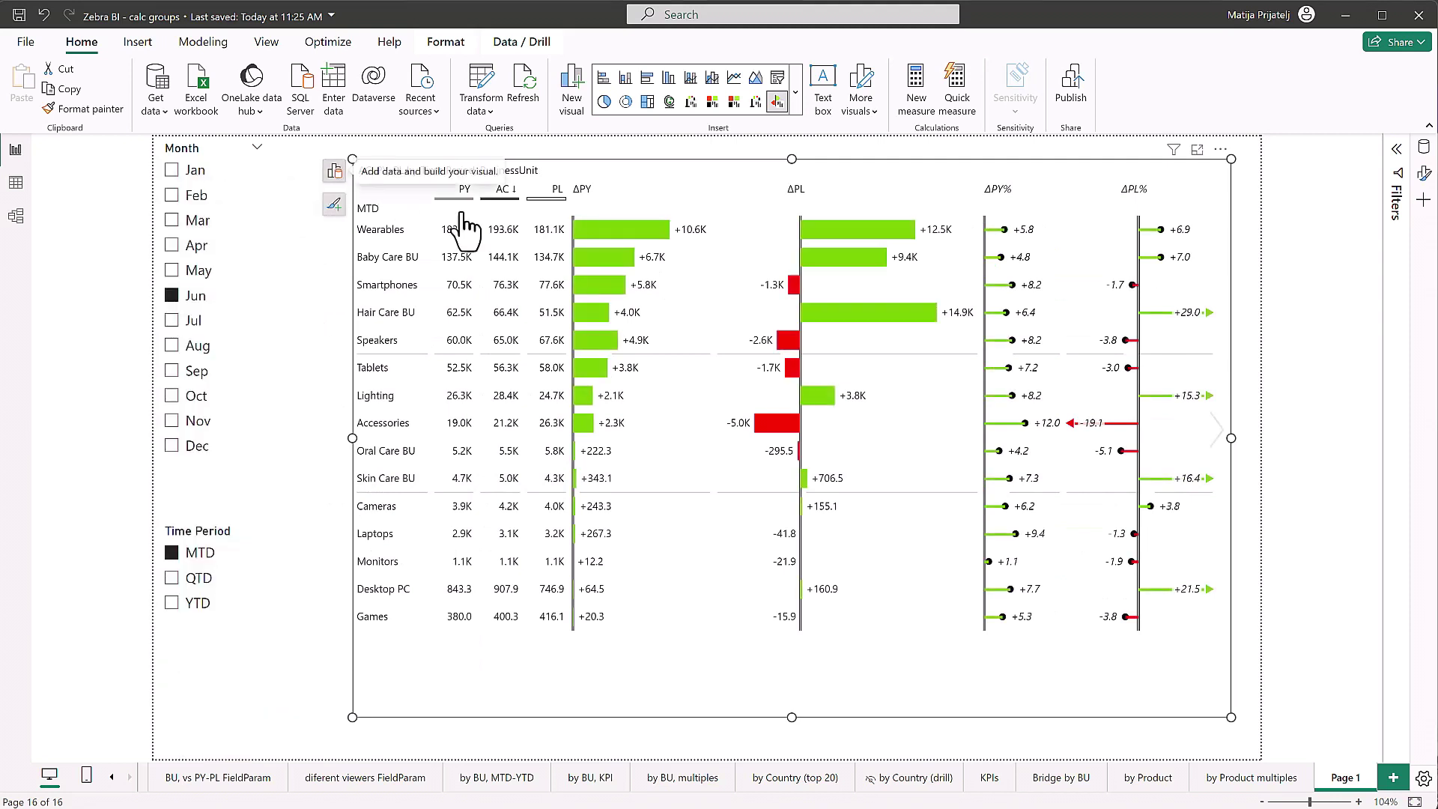
mouse_move(629, 258)
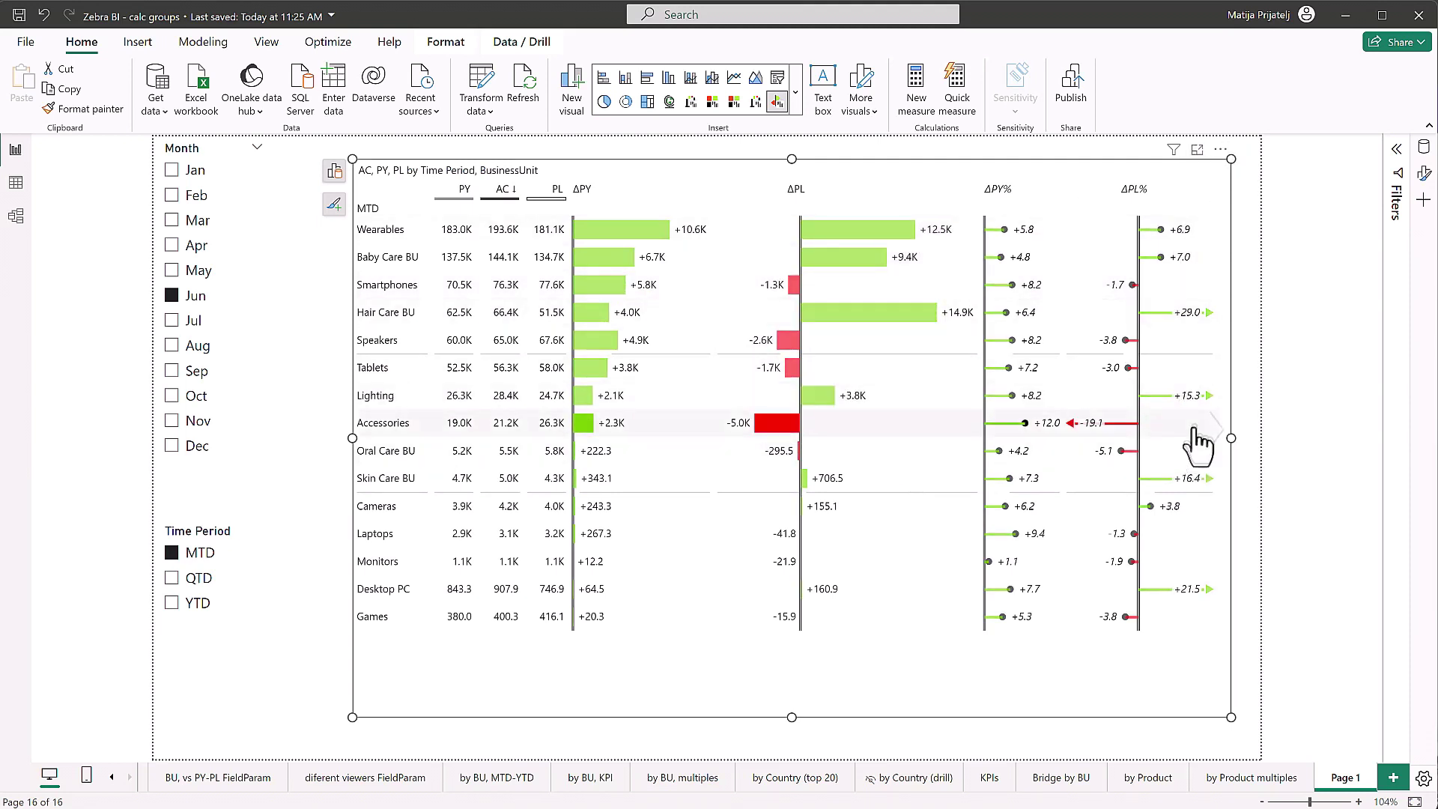
mouse_move(945, 238)
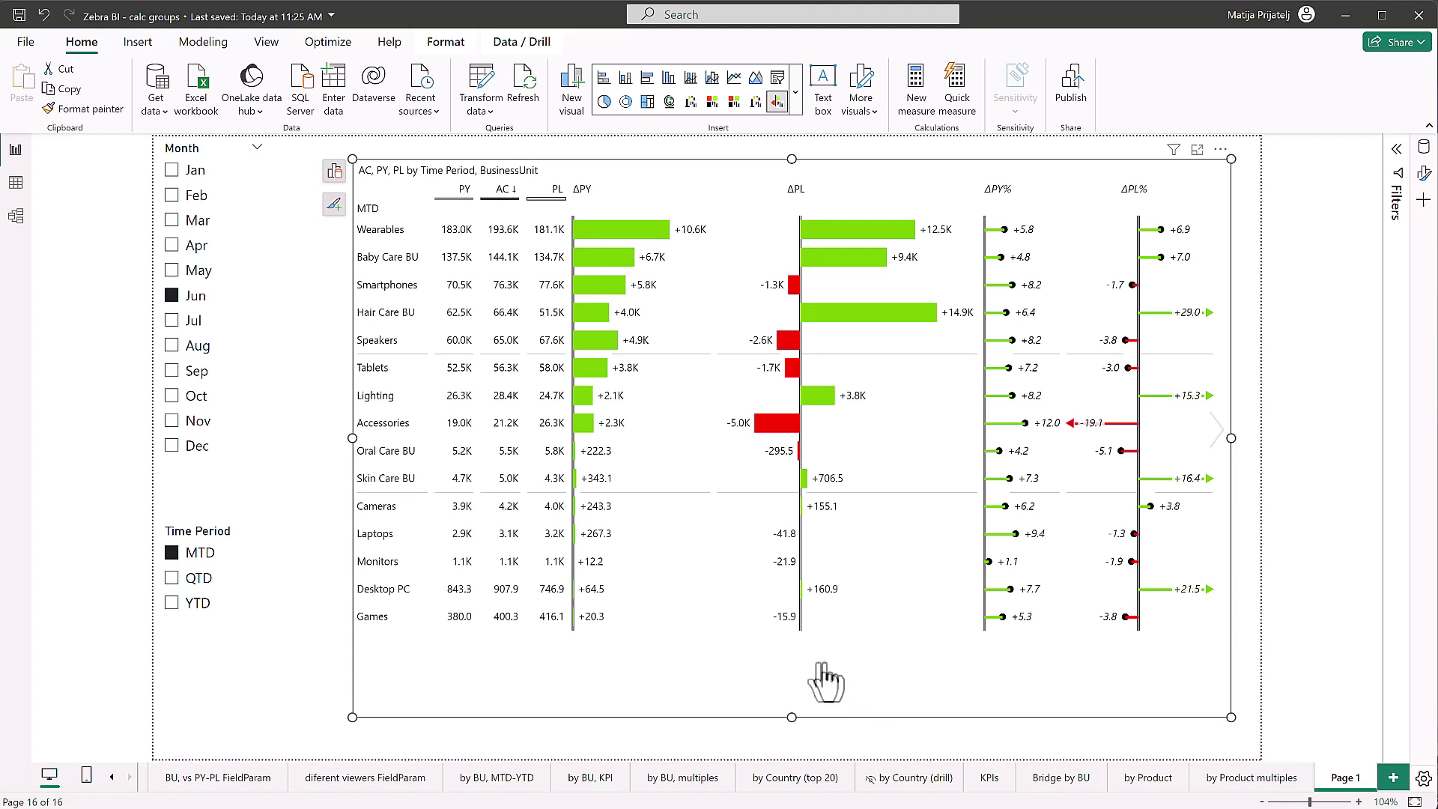
left_click(335, 171)
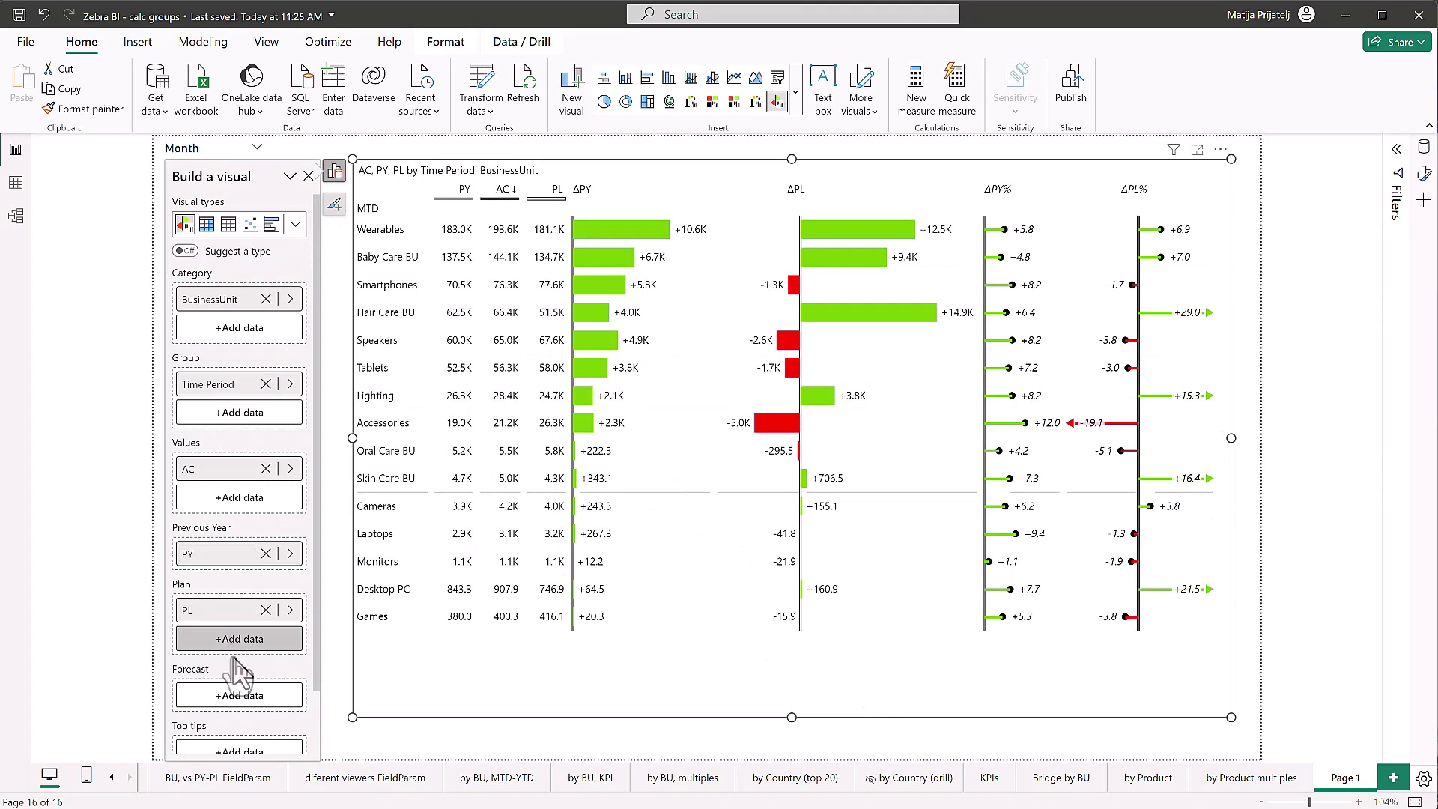
Assign Sales FC as the Forecast field and switch the visual to table view
left_click(240, 697)
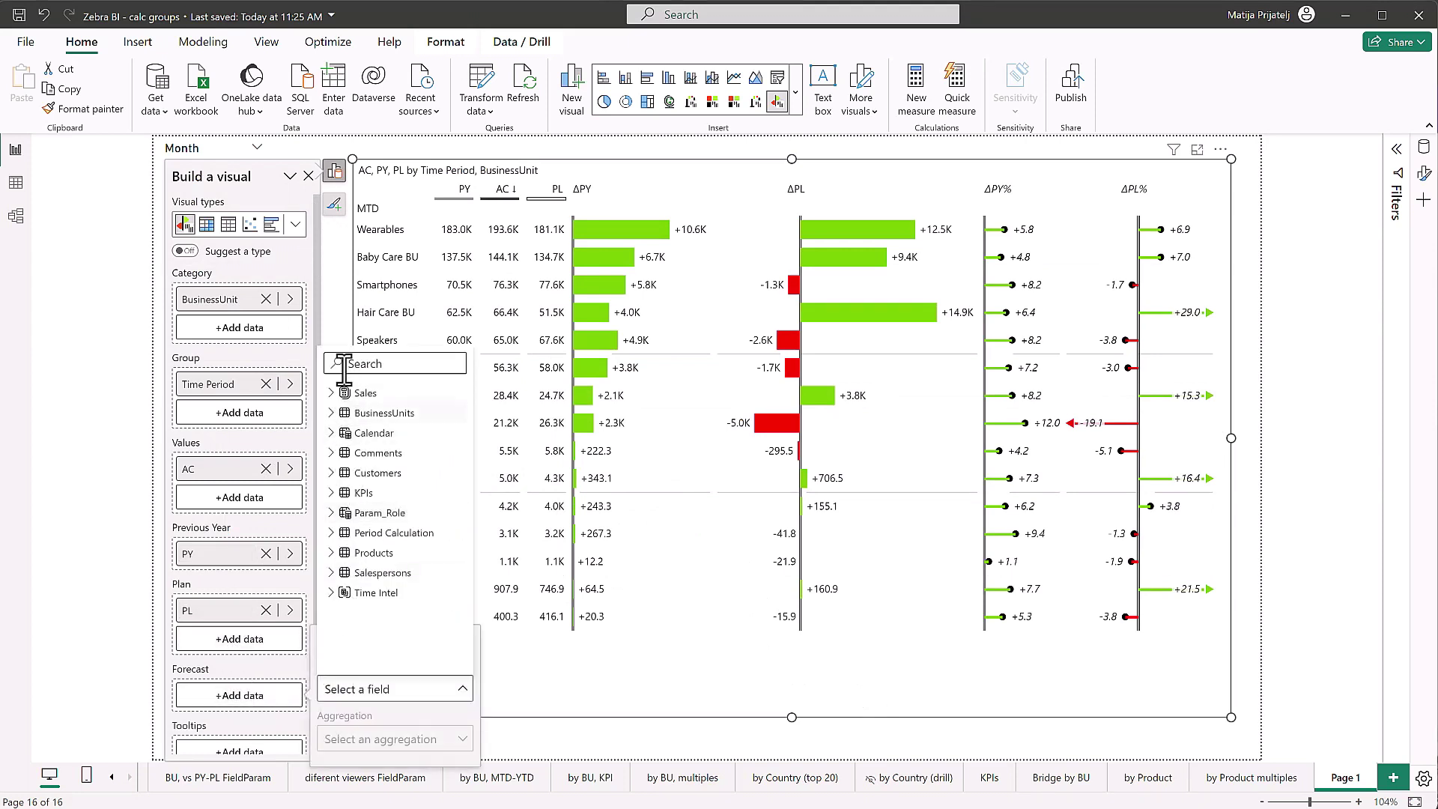
left_click(332, 393)
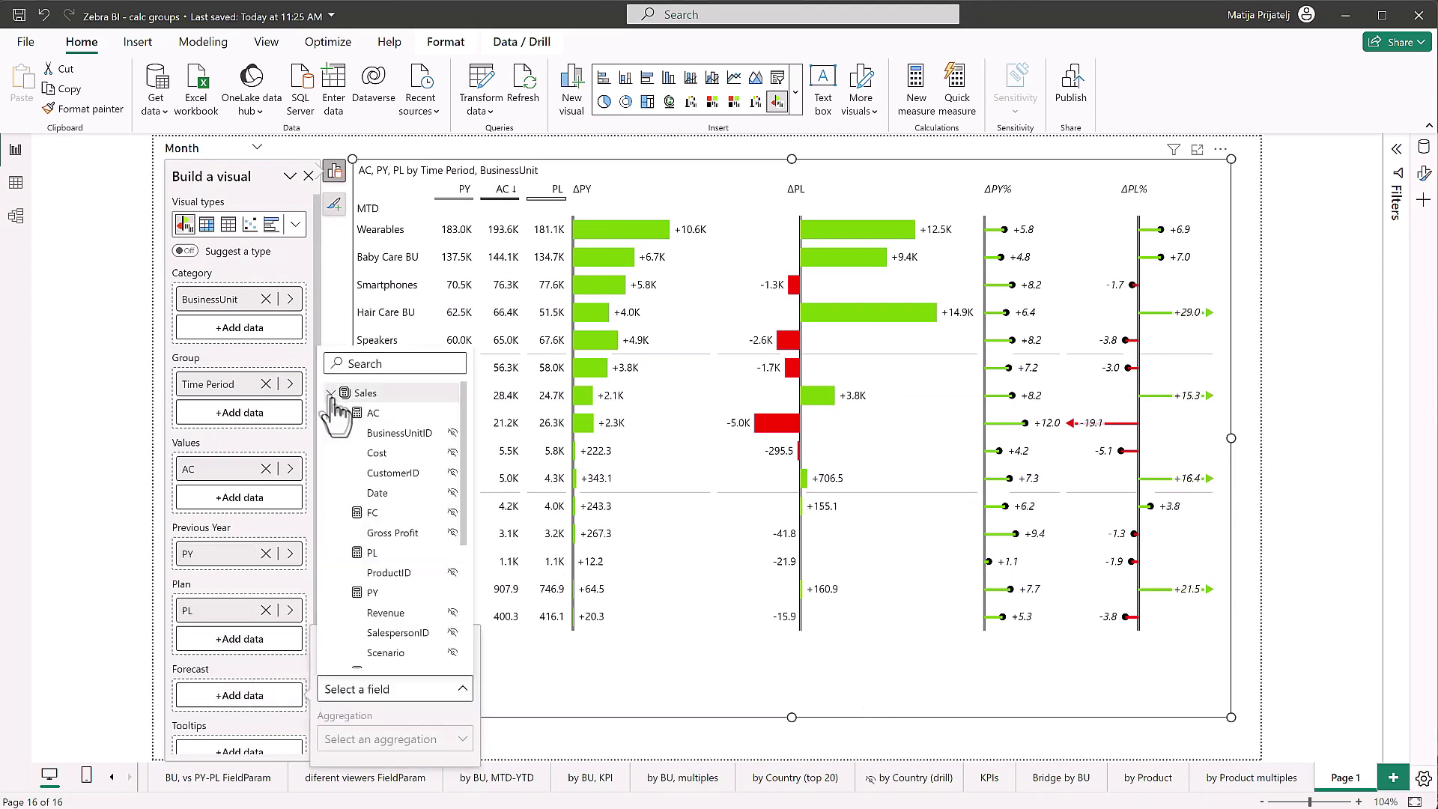
left_click(379, 530)
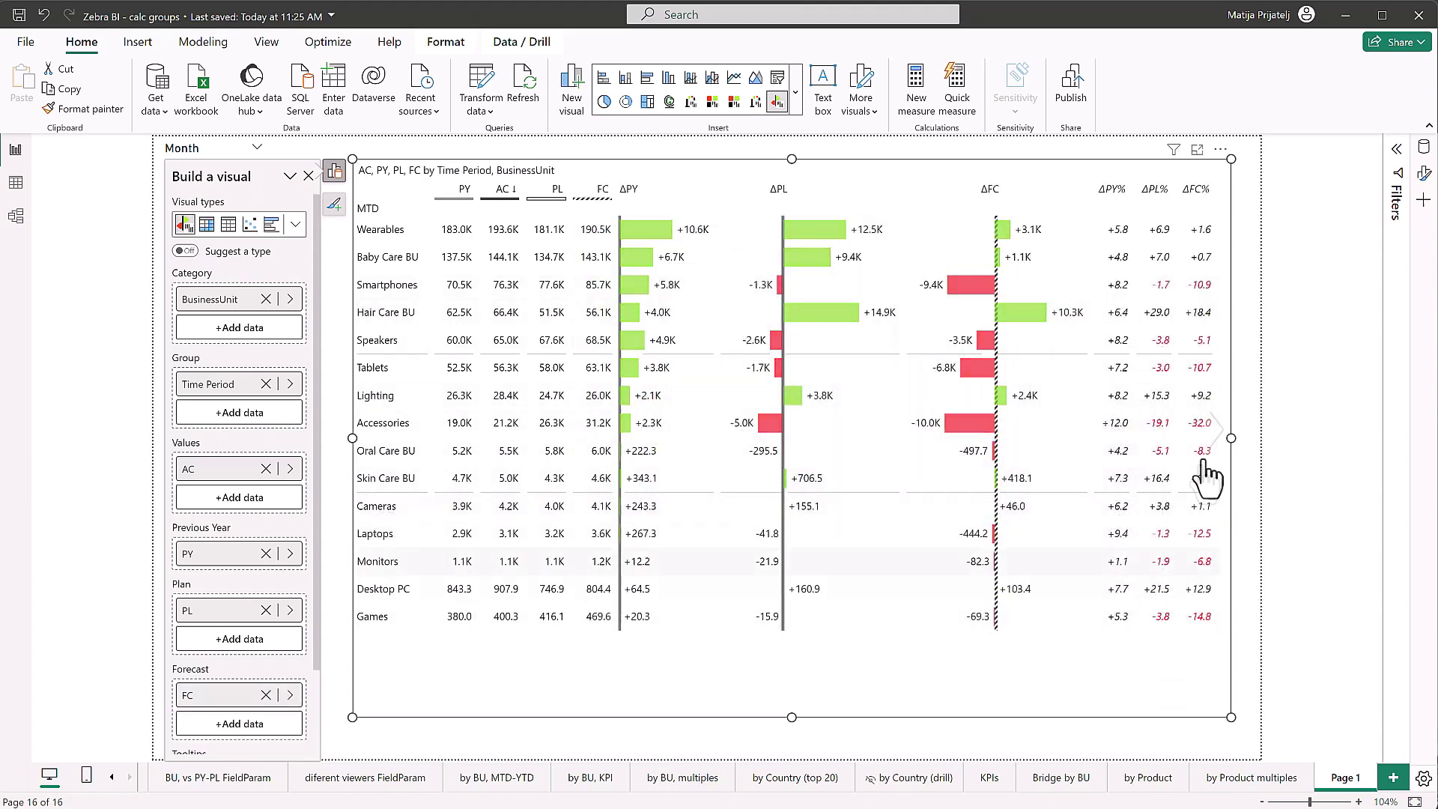
left_click(1214, 438)
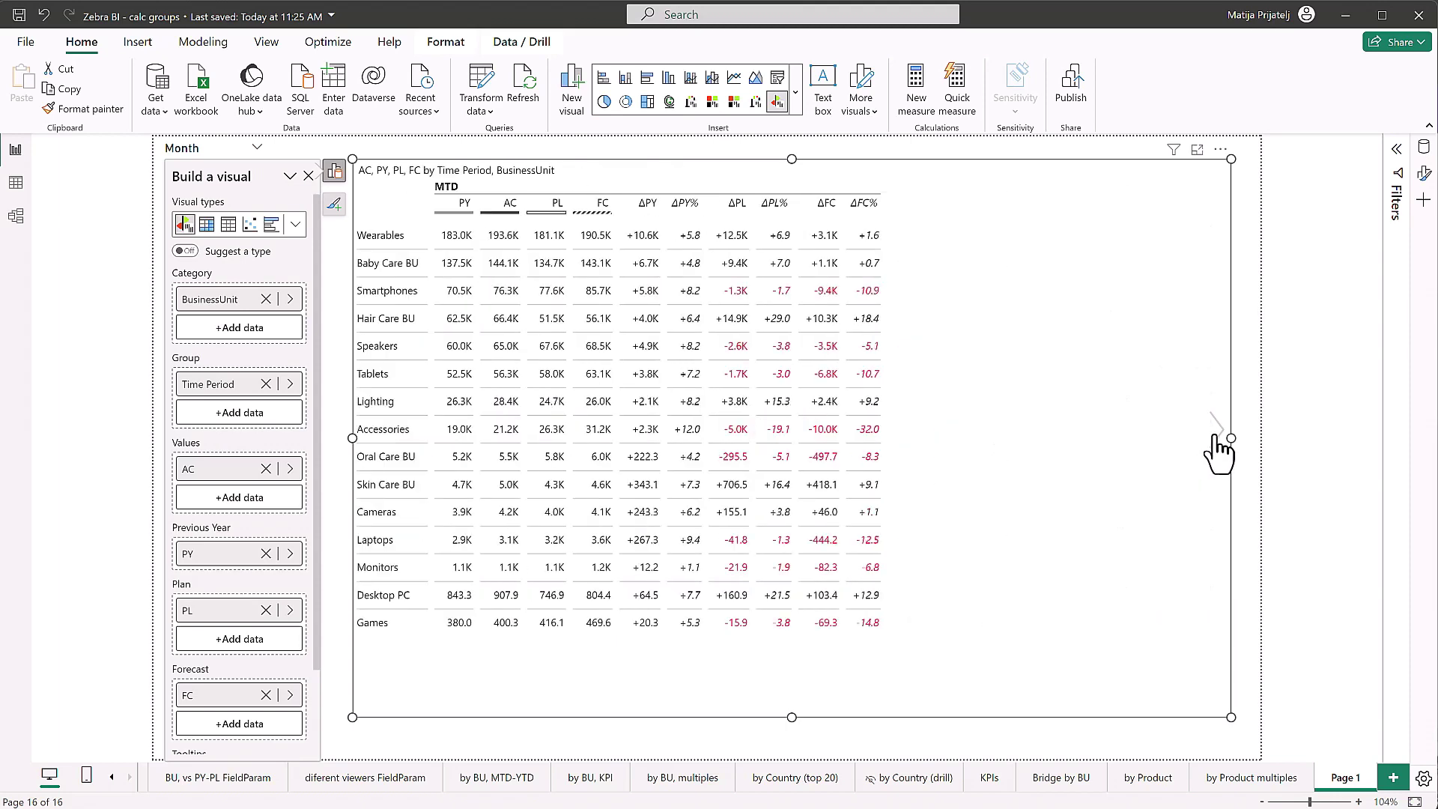
Switch the Zebra BI visual from table view back to the AC by business unit chart with variance bars
left_click(1216, 435)
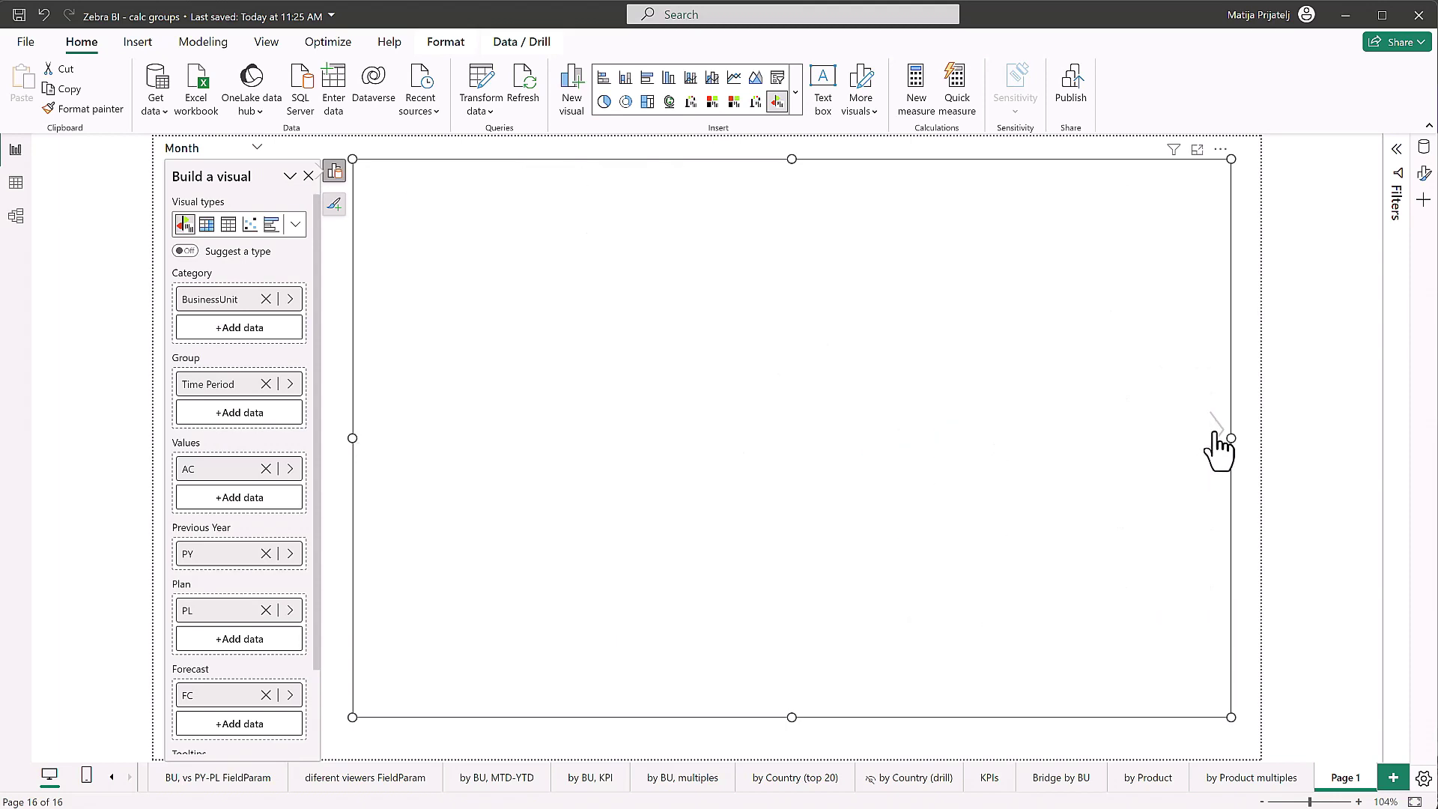